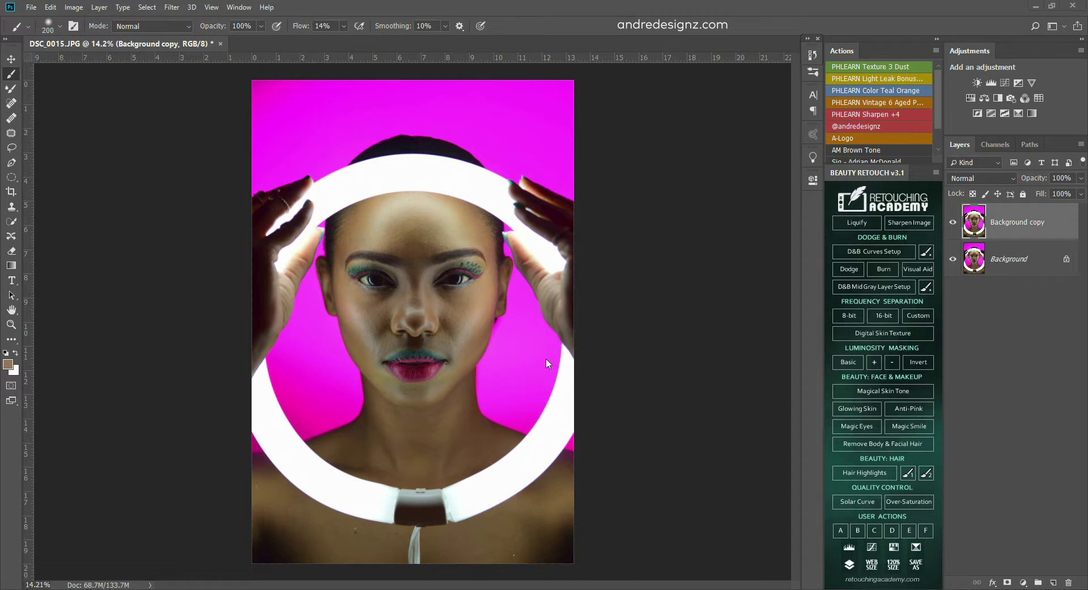
Fit the portrait on screen and start a crop with the 4:5 (8:10) ratio preset.
key("ctrl+0")
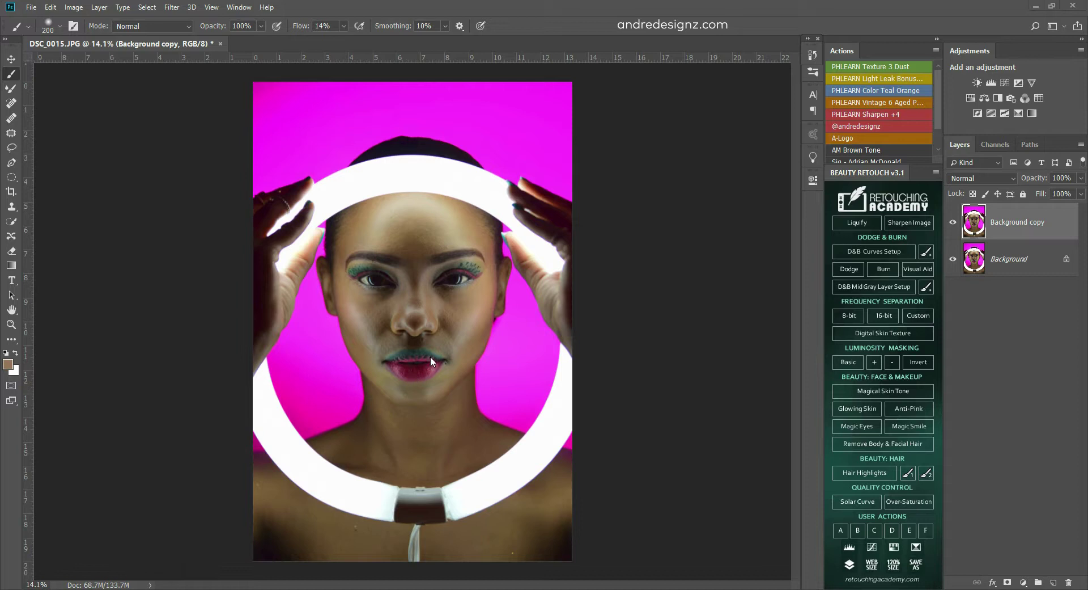
scroll(462, 293, "up", 2)
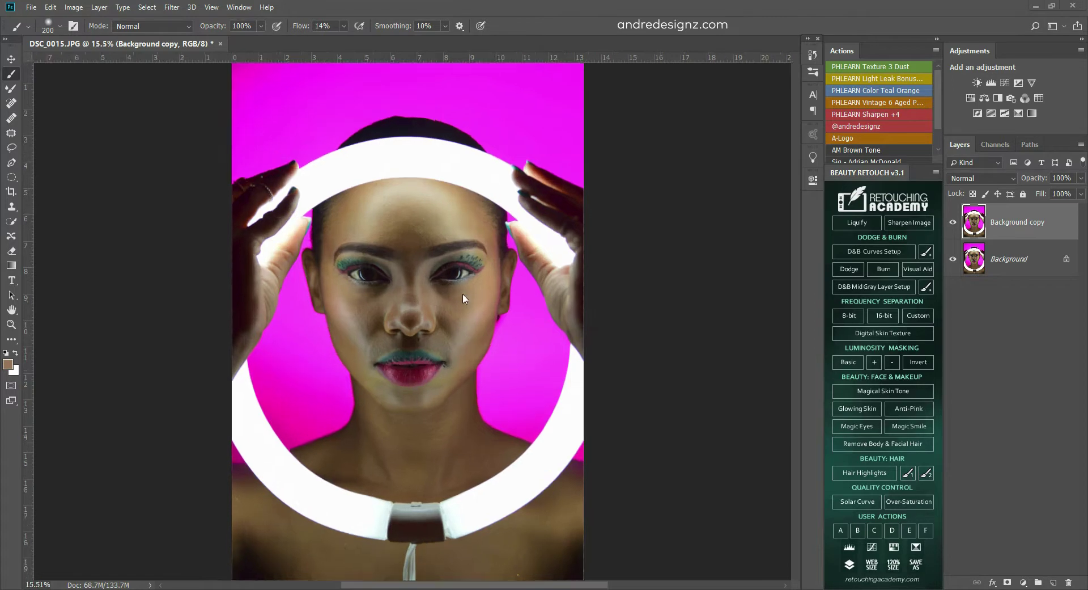
scroll(464, 301, "down", 1)
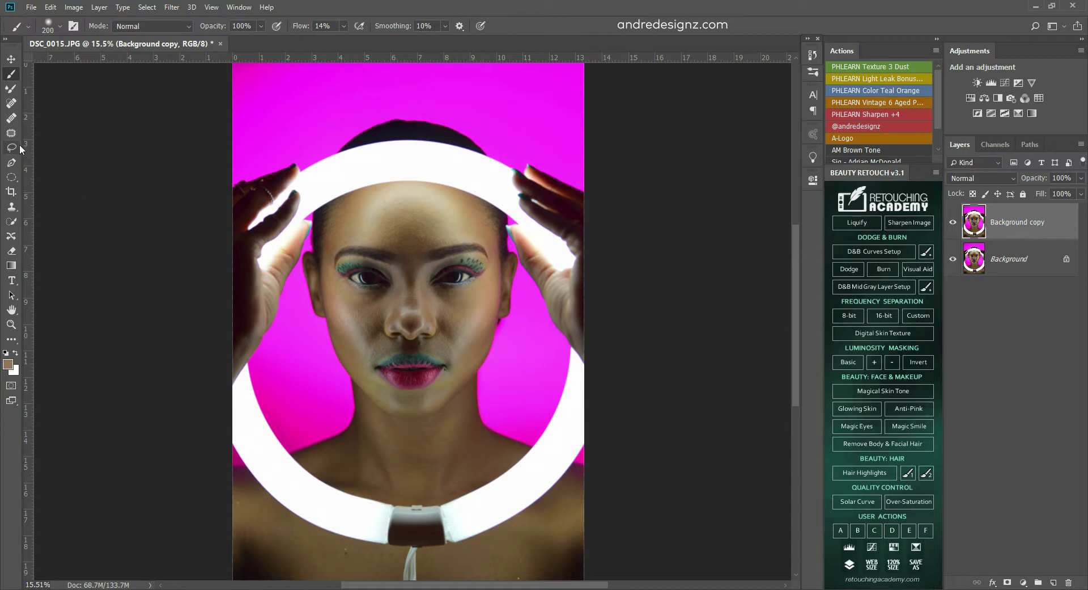
left_click(11, 192)
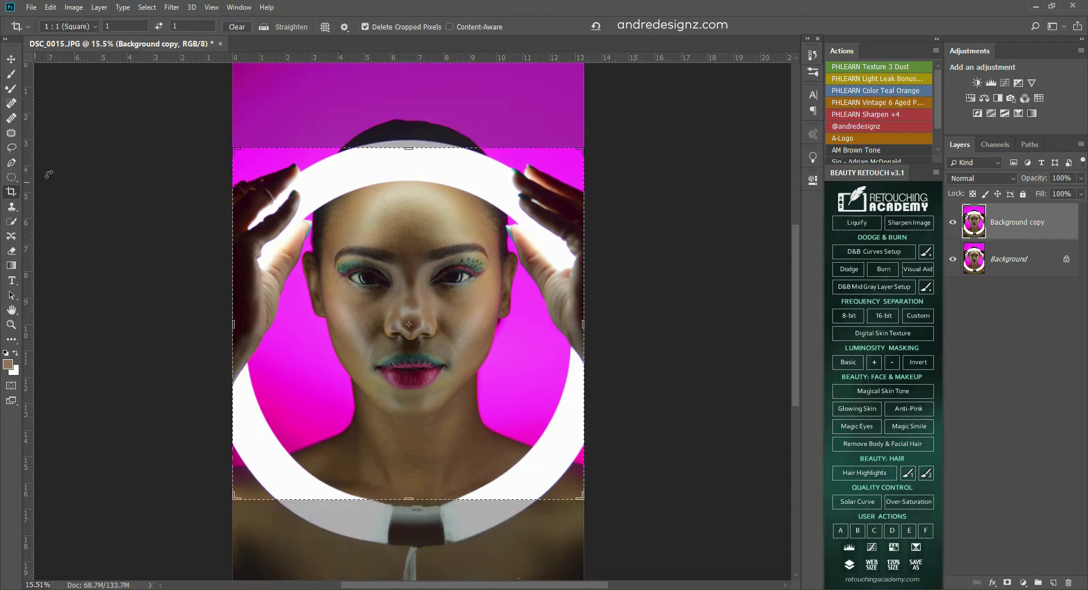
left_click(96, 28)
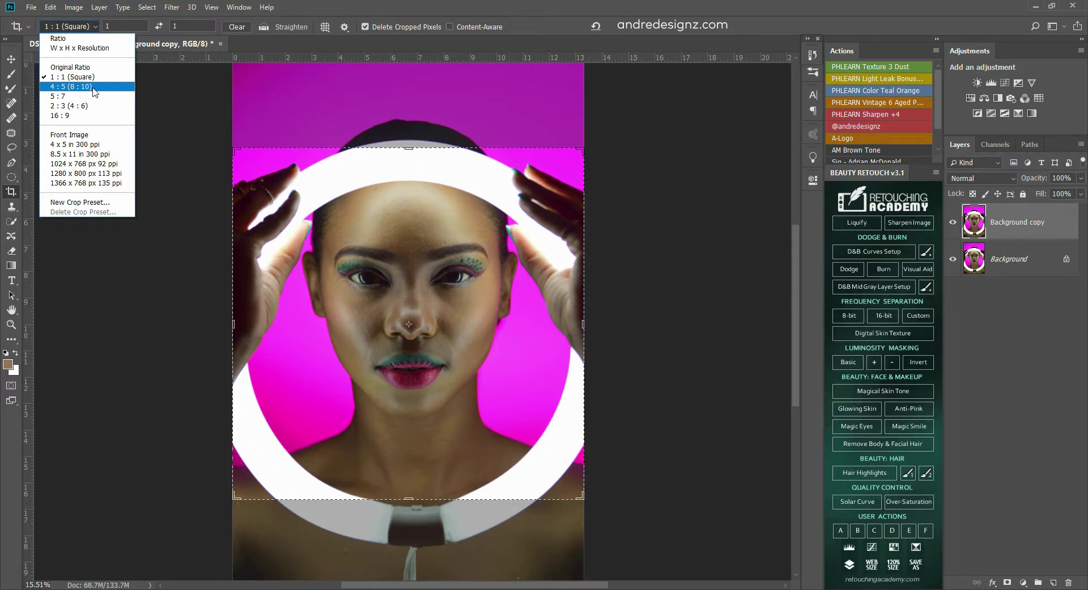
left_click(94, 87)
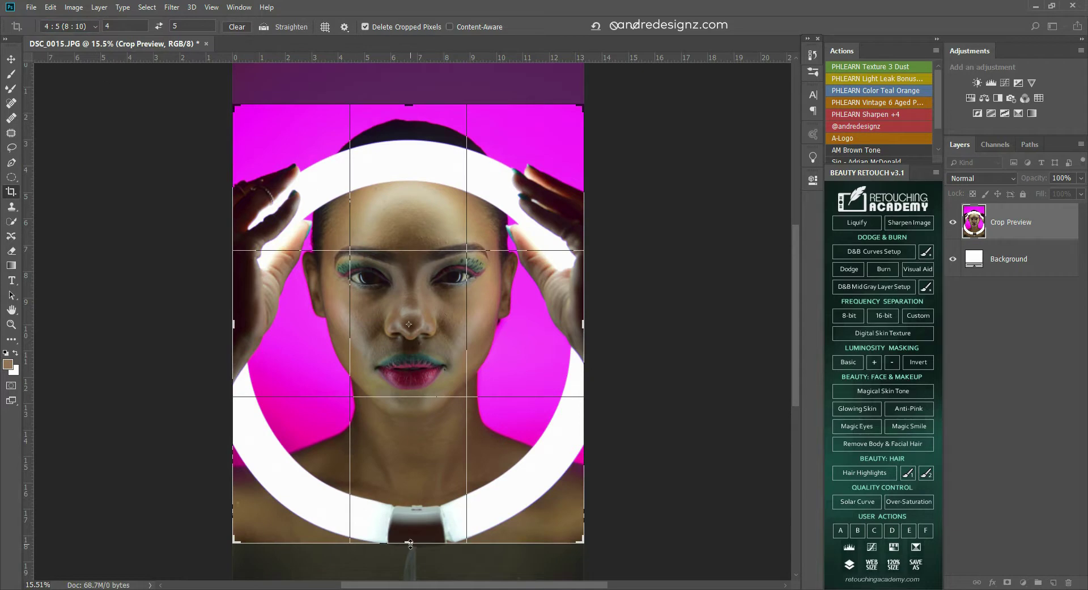
Frame the face at about 12.2 × 15.25 inches, trimming off the ring-light base, and commit the crop.
left_click_drag(409, 549, 406, 520)
key("ctrl+r")
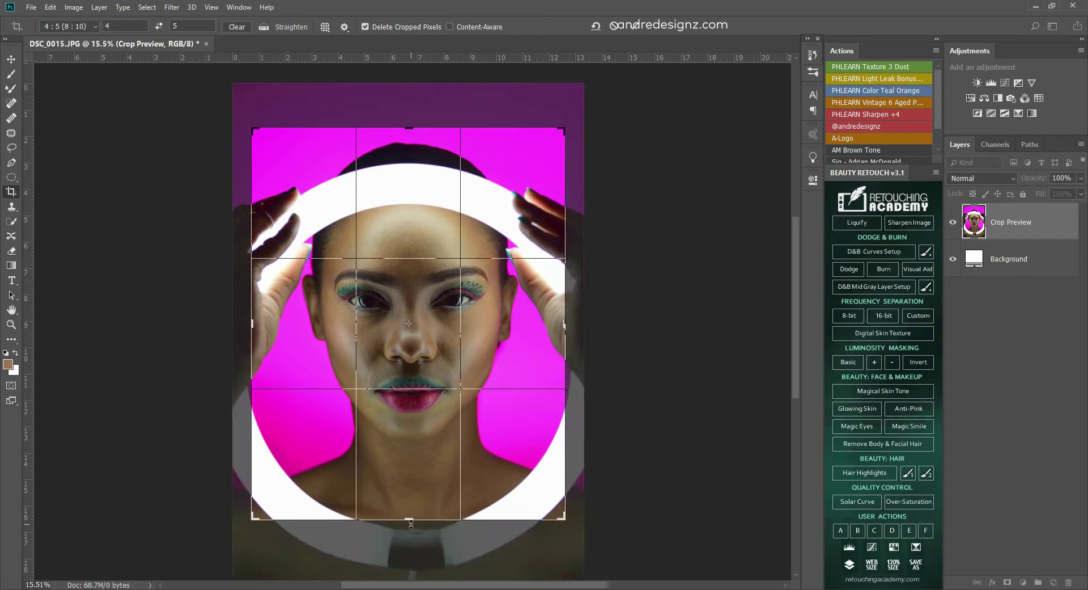
left_click_drag(411, 522, 405, 521)
key("ctrl+r")
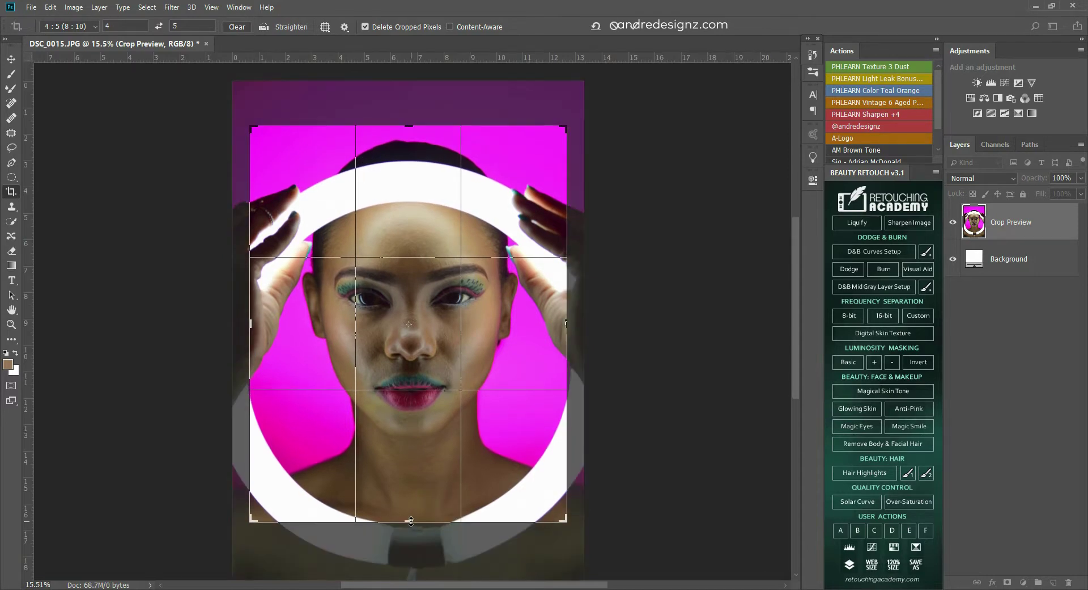
mouse_move(410, 128)
left_mouse_down()
mouse_move(410, 150)
mouse_move(416, 131)
left_mouse_up()
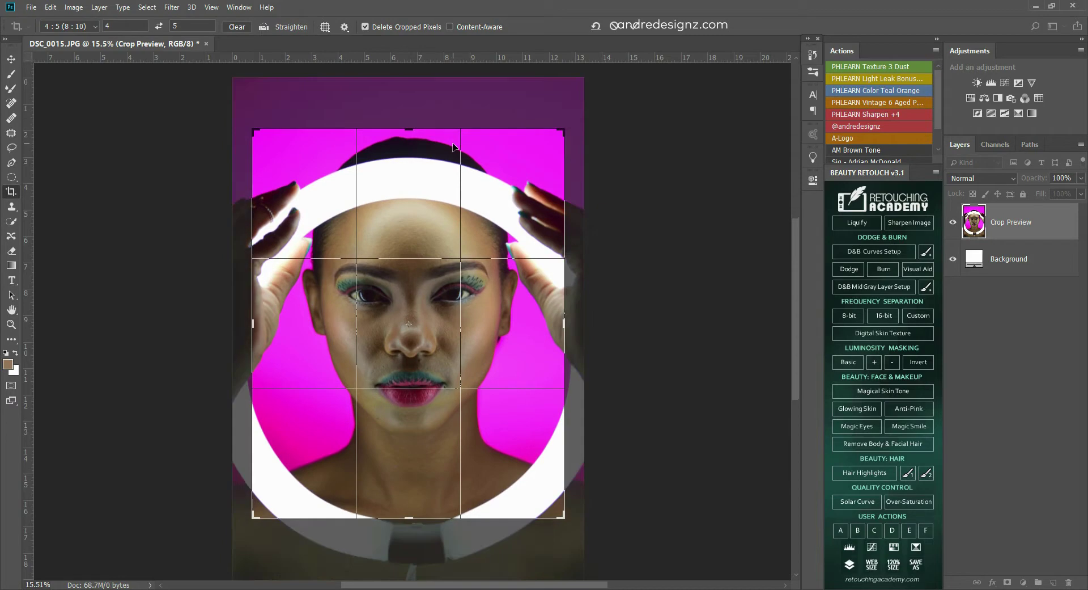
key("Return")
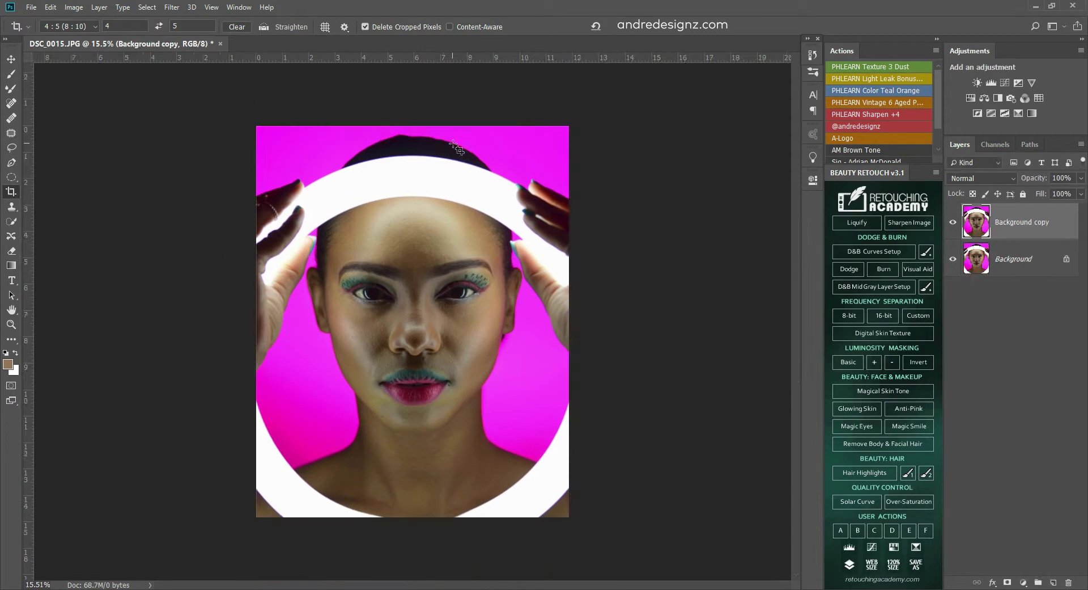
Convert the image mode to 16 Bits/Channel (RGB/16) via Image > Mode.
scroll(460, 292, "up", 5)
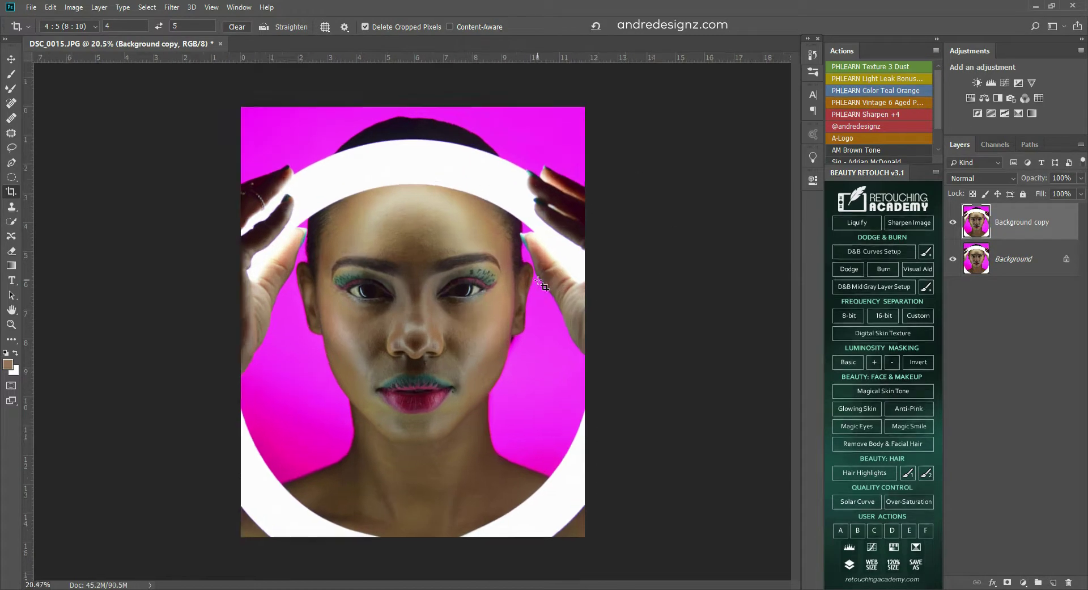
scroll(451, 272, "down", 5)
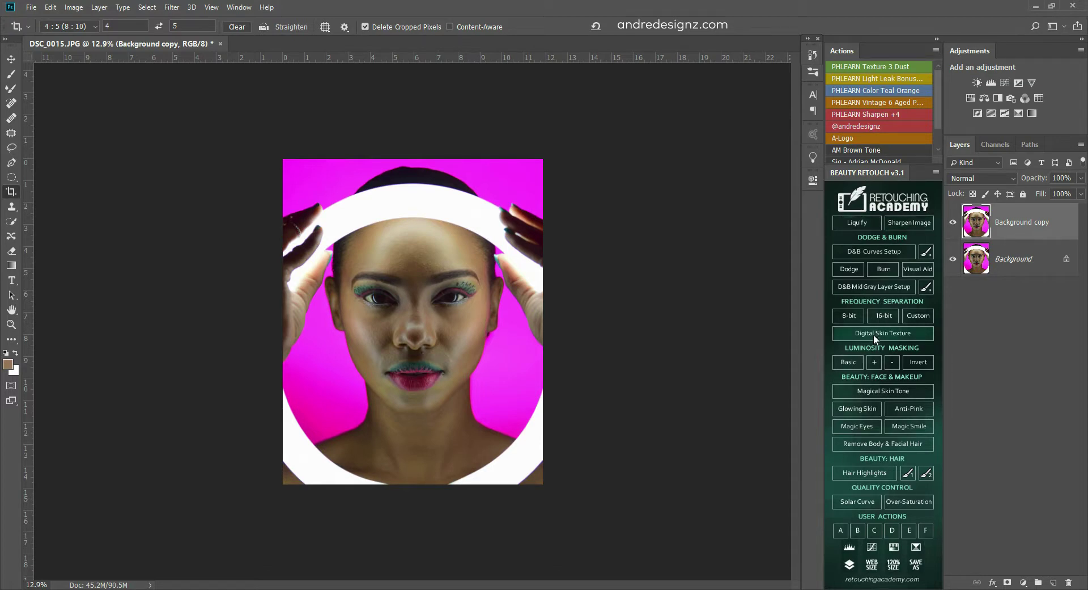
left_click(74, 7)
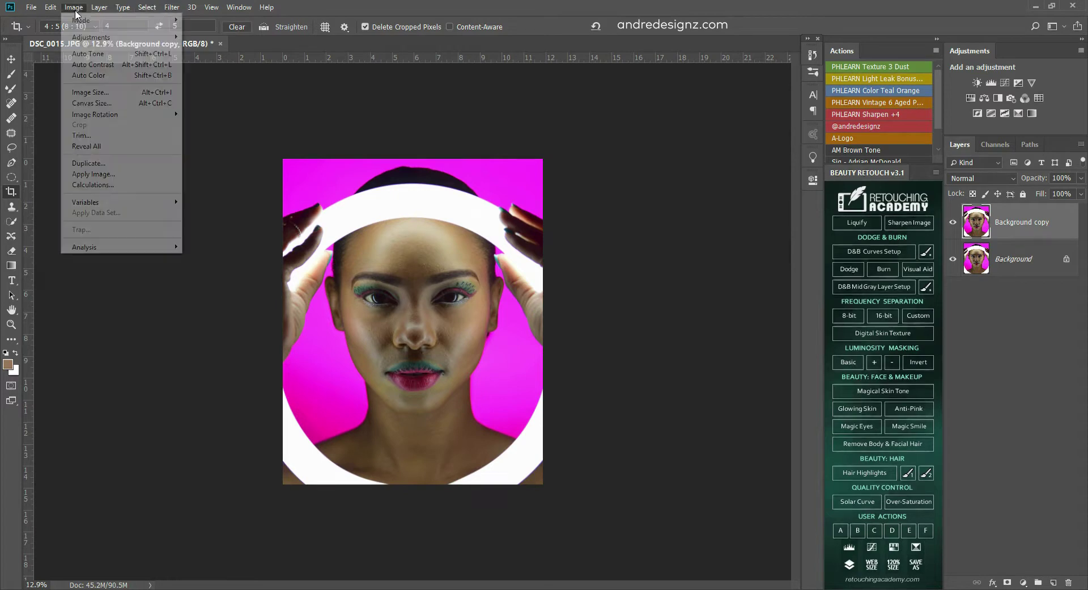
mouse_move(113, 23)
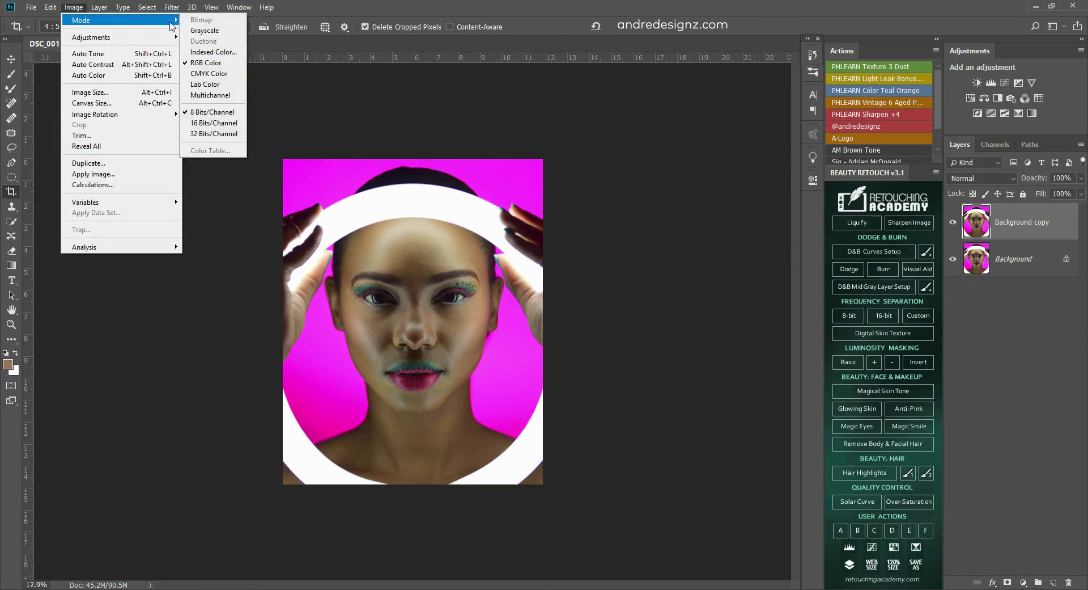
left_click(213, 116)
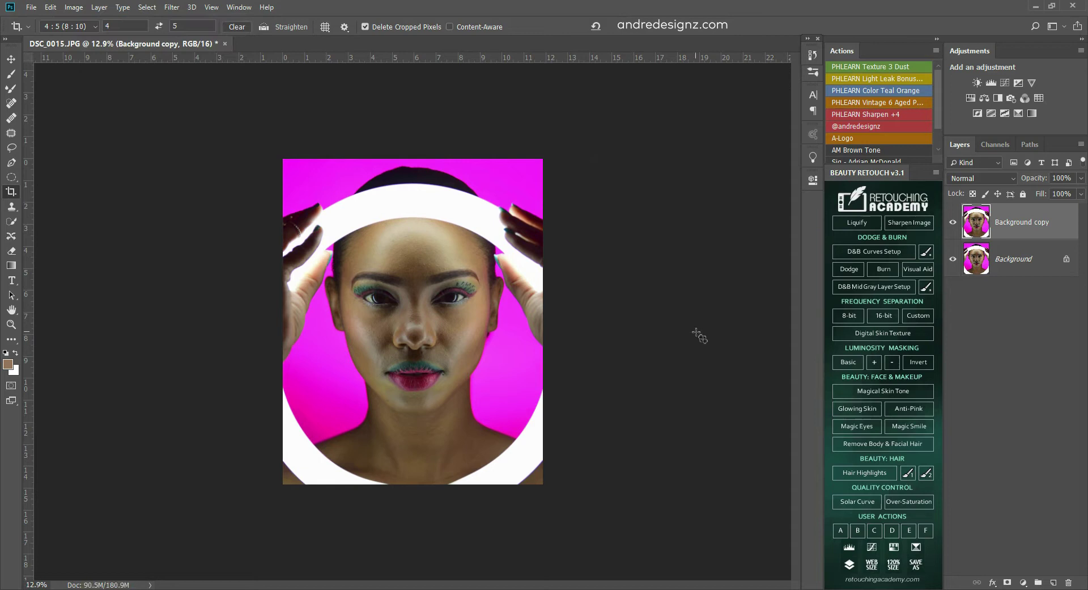
Run 16-bit frequency separation at 6.4 px blur, then use a 1% wet Mixer Brush on Low Frequency.
left_click(890, 316)
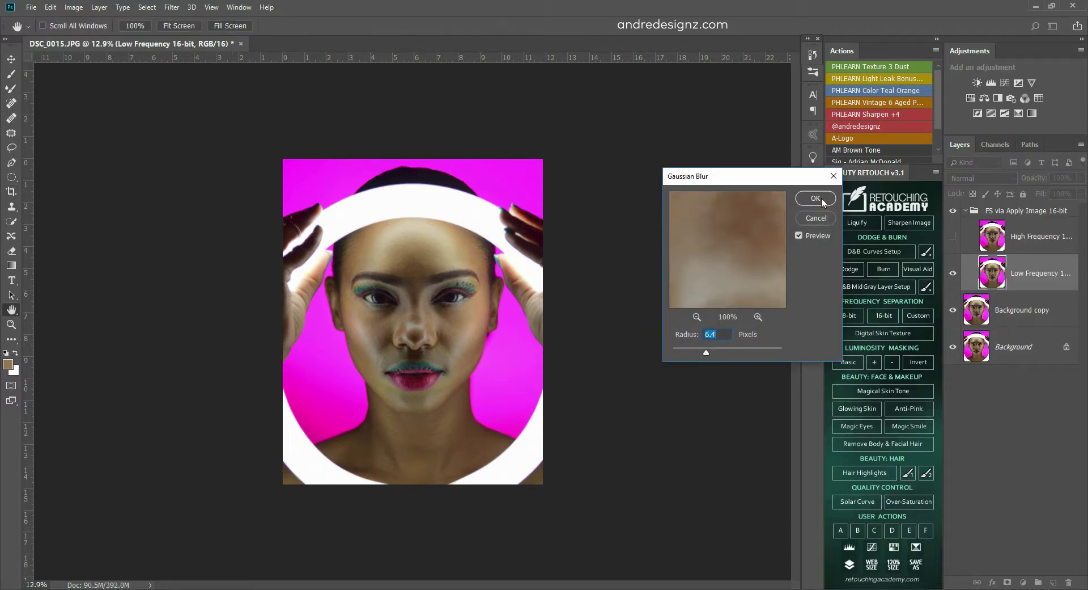
left_click(819, 202)
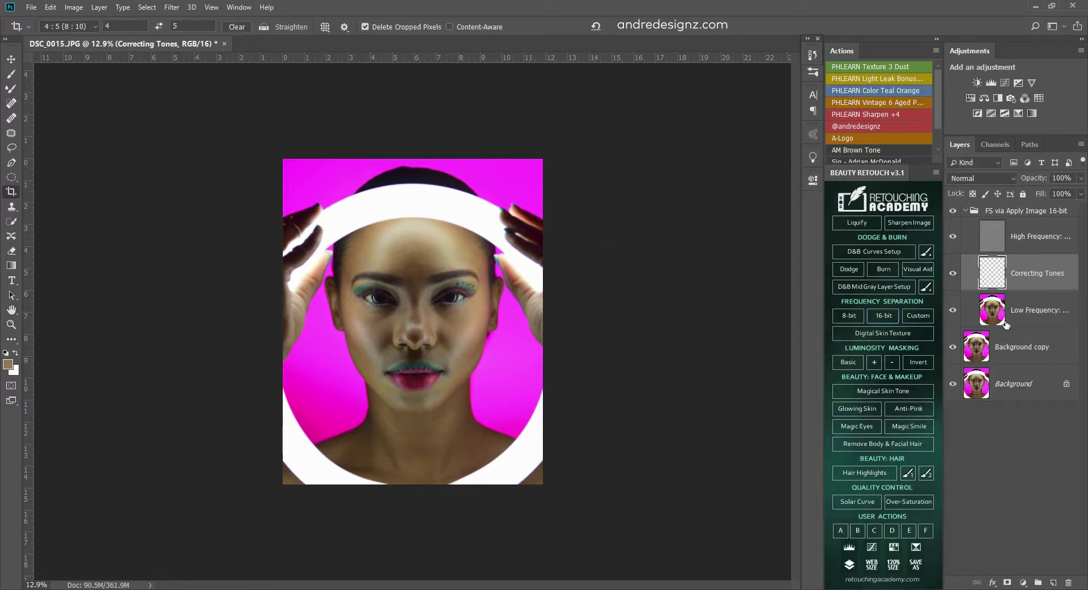
left_click(11, 88)
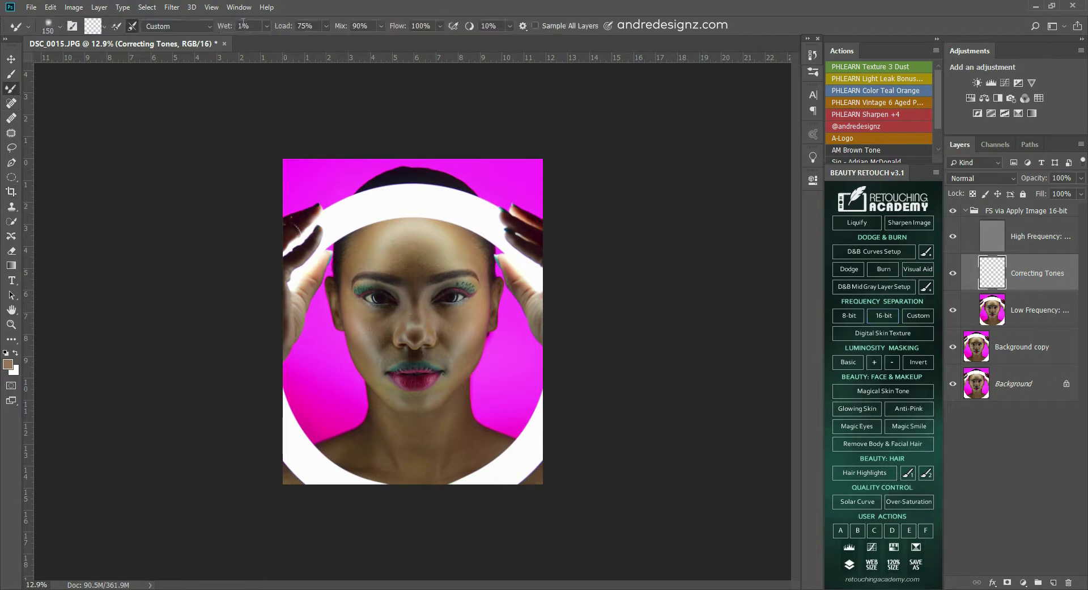
left_click_drag(250, 27, 213, 29)
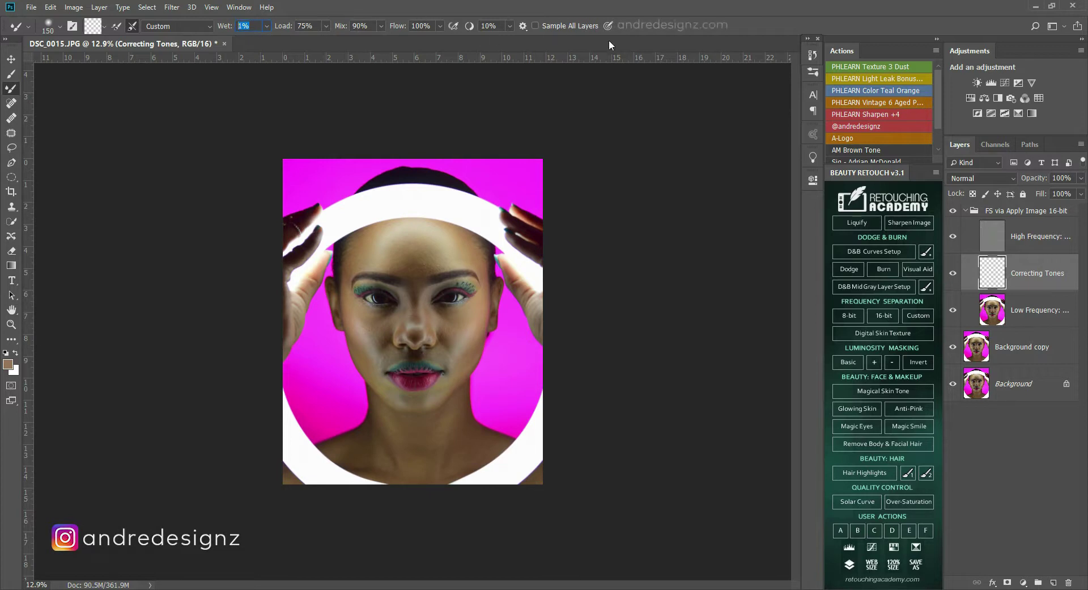
left_click(1053, 307)
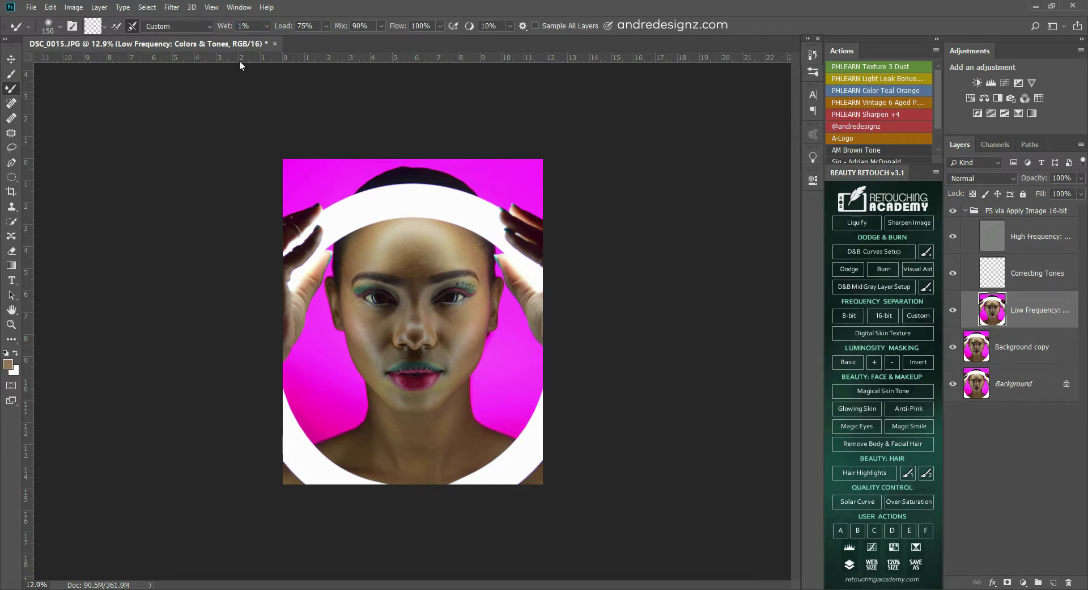
Blend the forehead and brow skin tones with the Mixer Brush, sized between 150 and 300 px.
scroll(426, 263, "up", 5)
scroll(425, 263, "down", 1)
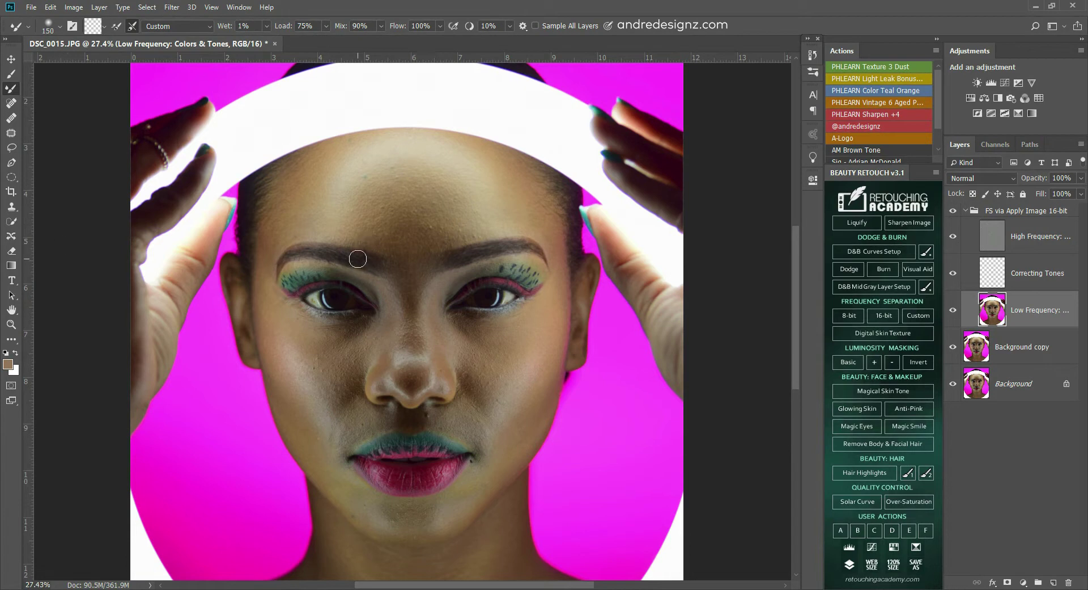
key("bracketright")
key("bracketright")
key("bracketright")
key("bracketright")
key("bracketleft")
key("bracketleft")
key("bracketleft")
key("bracketleft")
key("bracketleft")
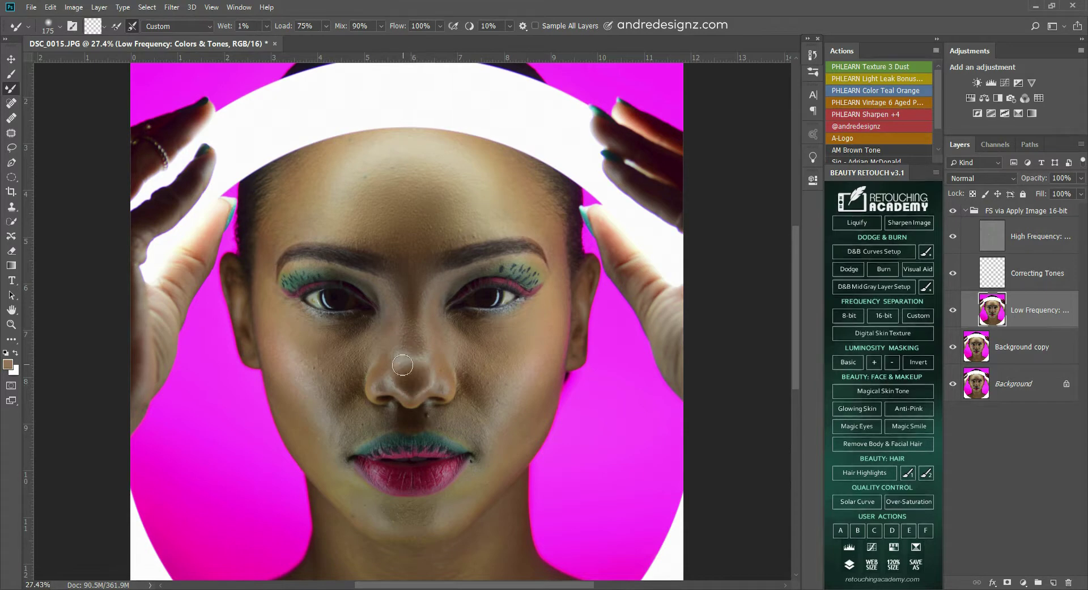
key("bracketleft")
key("bracketright")
key("bracketright")
key("bracketright")
key("bracketleft")
key("bracketleft")
key("bracketleft")
key("bracketleft")
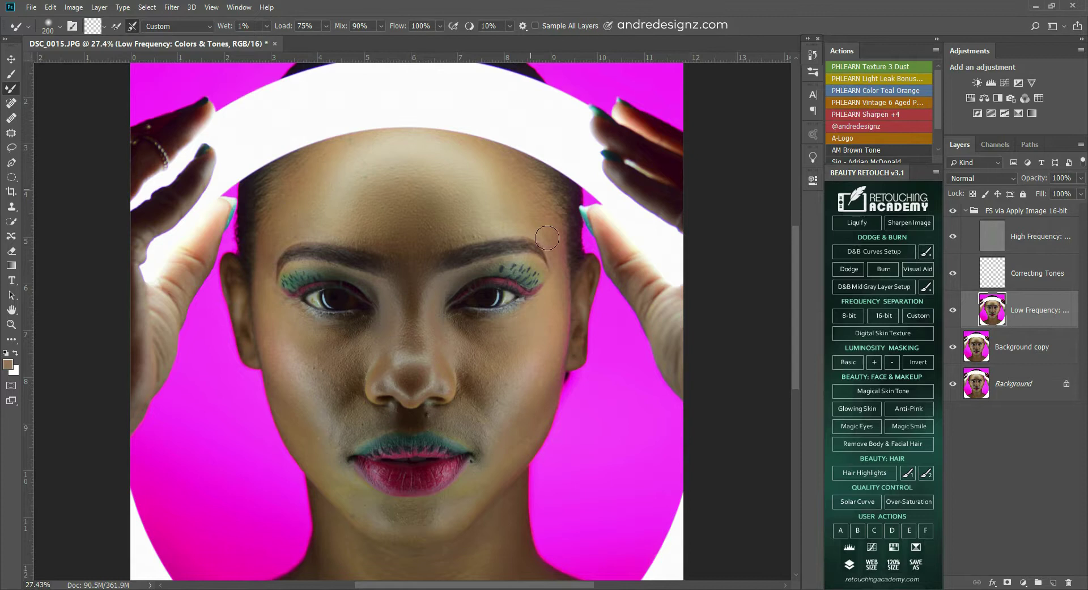
Blend the cheek, under-eye and chin tones with the Mixer Brush, sized between 200 and 300 px.
key("bracketright")
key("bracketright")
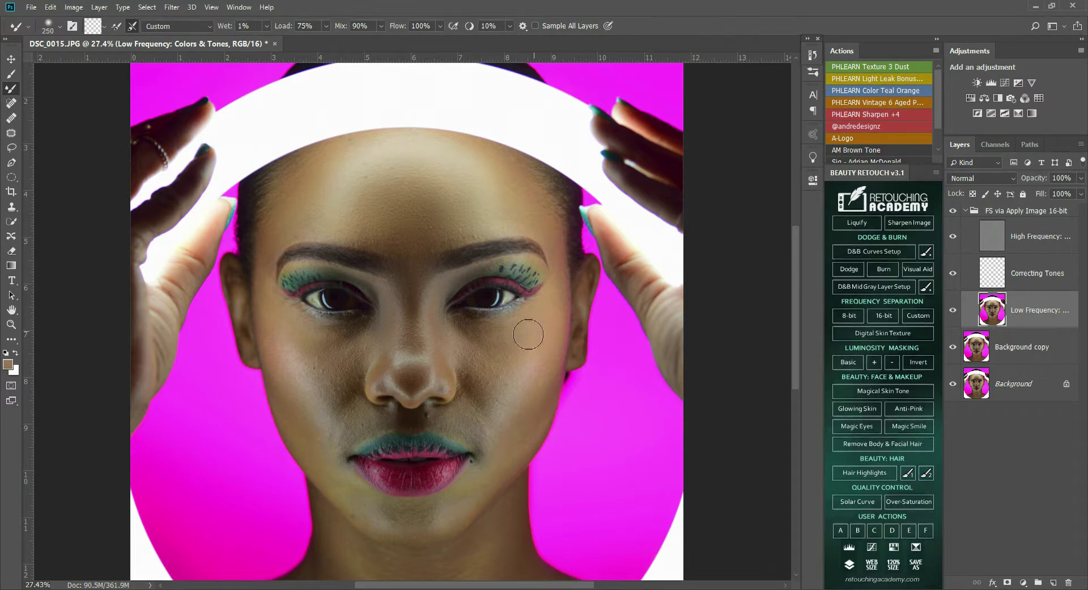
key("bracketleft")
key("bracketleft")
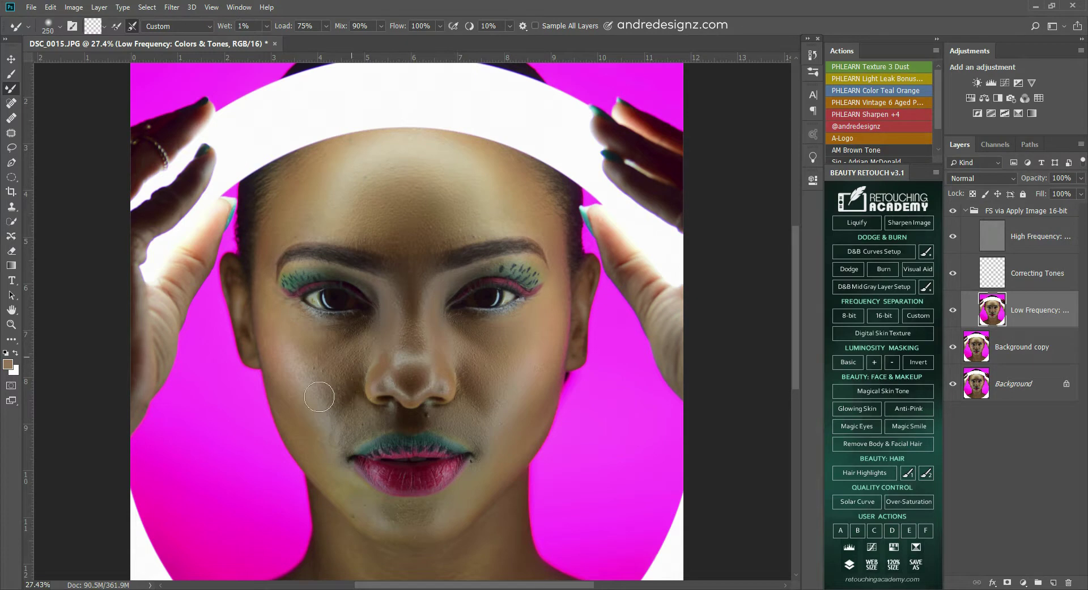
key("bracketright")
key("bracketleft")
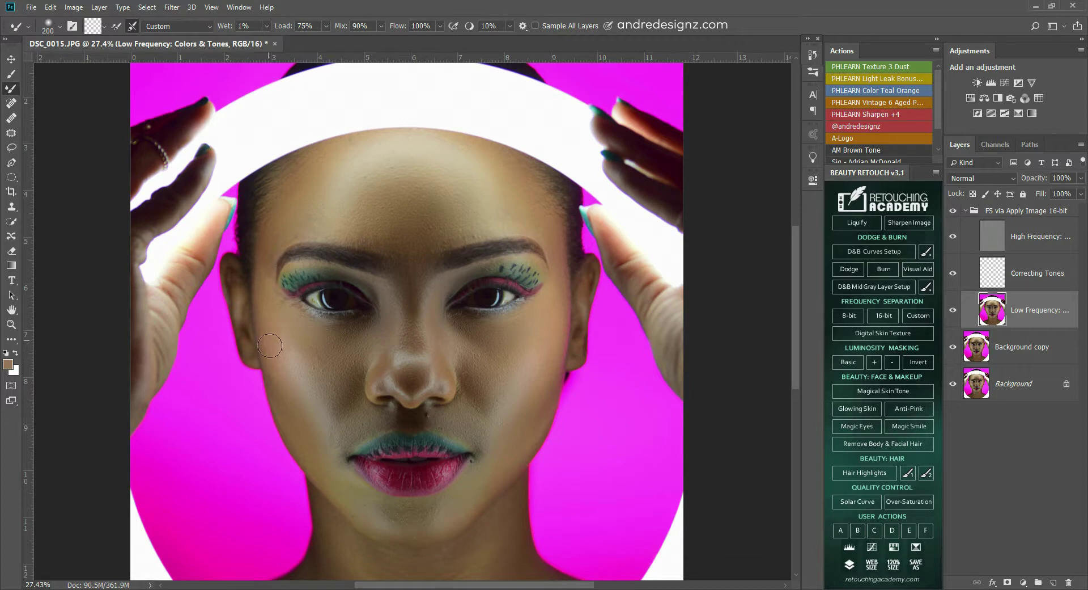
left_click(955, 310, "alt")
left_click(952, 211)
left_click(954, 212)
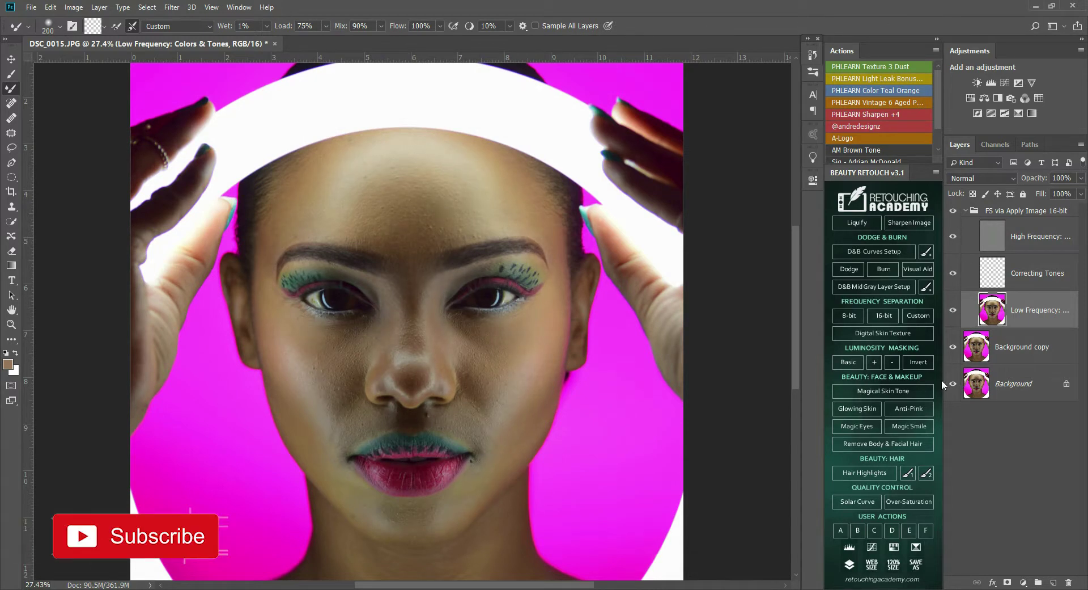
left_click(953, 385, "alt")
left_click(952, 384, "alt")
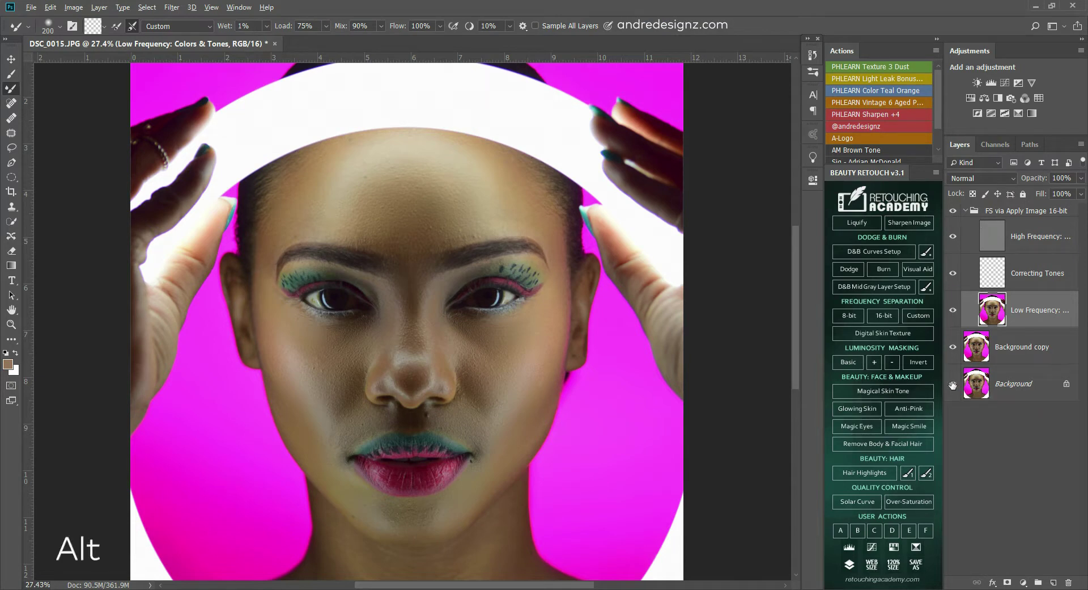
left_click(953, 385, "alt")
left_click(953, 385, "alt")
left_click(953, 385, "alt")
left_click(953, 385, "alt")
Pan down and blend the neck and collarbone tones with a 175–250 px Mixer Brush.
scroll(501, 291, "down", 5)
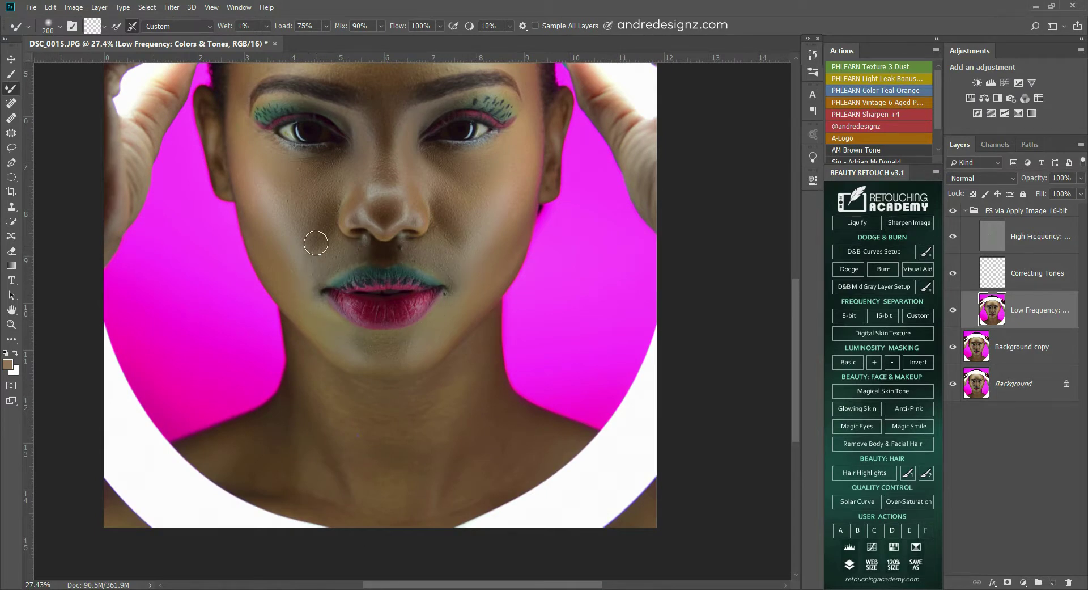
mouse_move(458, 229)
left_mouse_down()
mouse_move(453, 325)
mouse_move(462, 172)
mouse_move(452, 95)
left_mouse_up()
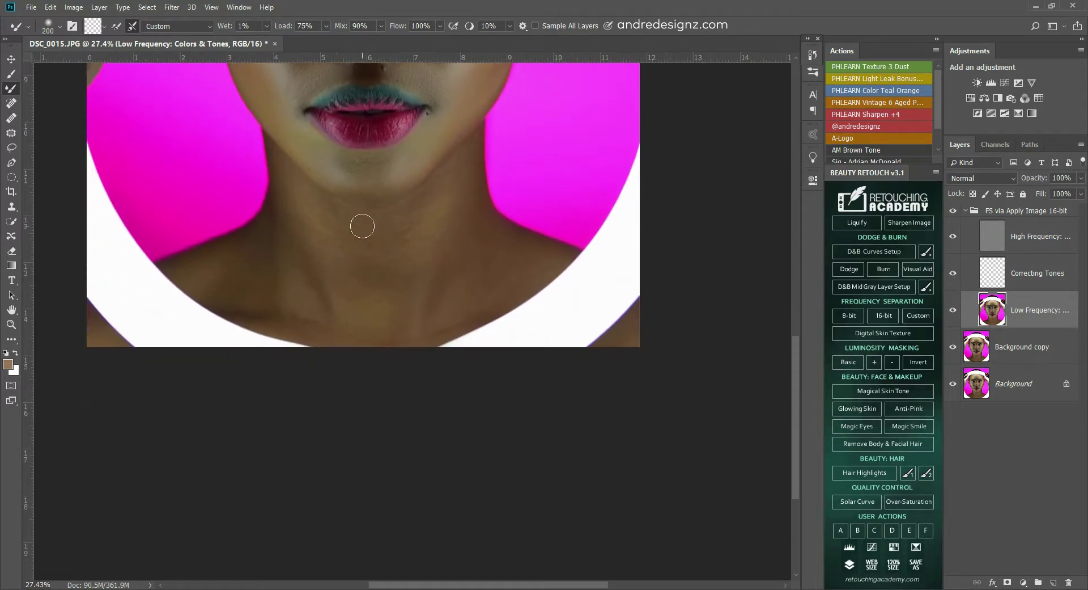
key("bracketright")
key("bracketleft")
key("bracketleft")
key("bracketright")
key("bracketright")
scroll(375, 161, "down", 3)
scroll(397, 187, "up", 2)
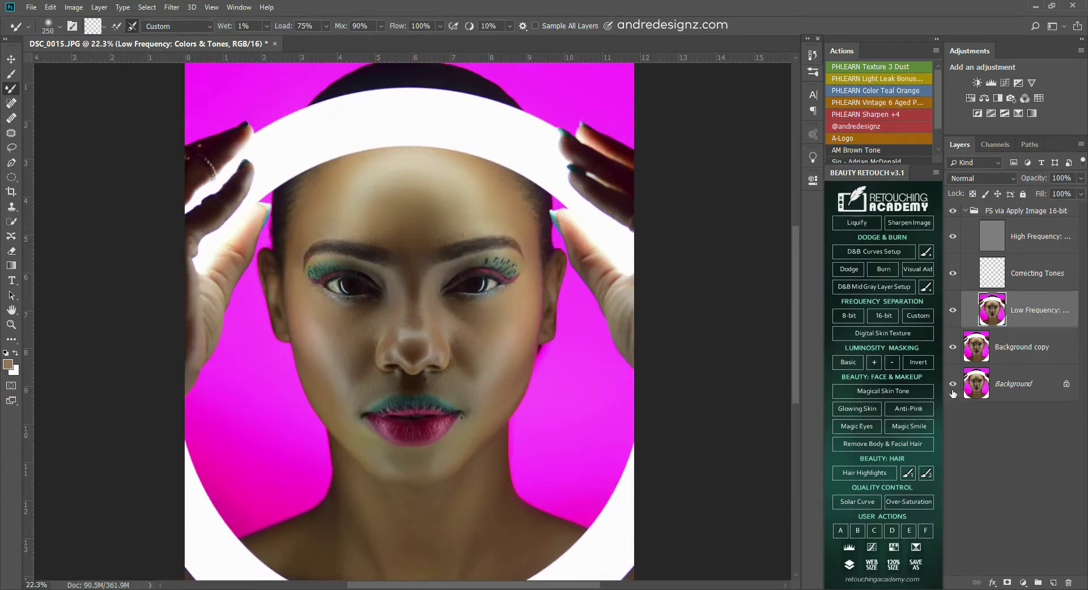
Compare against the original Background alone, restore all layers, and zoom in on the mouth.
left_click(955, 387, "alt")
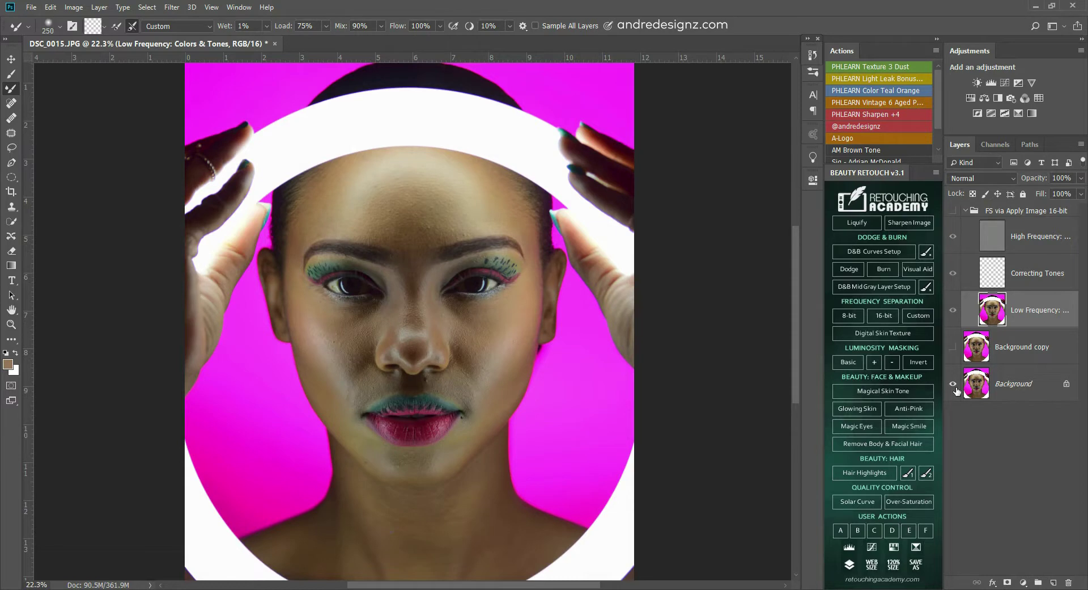
left_click(955, 386, "alt")
scroll(288, 428, "up", 6)
scroll(288, 428, "up", 1)
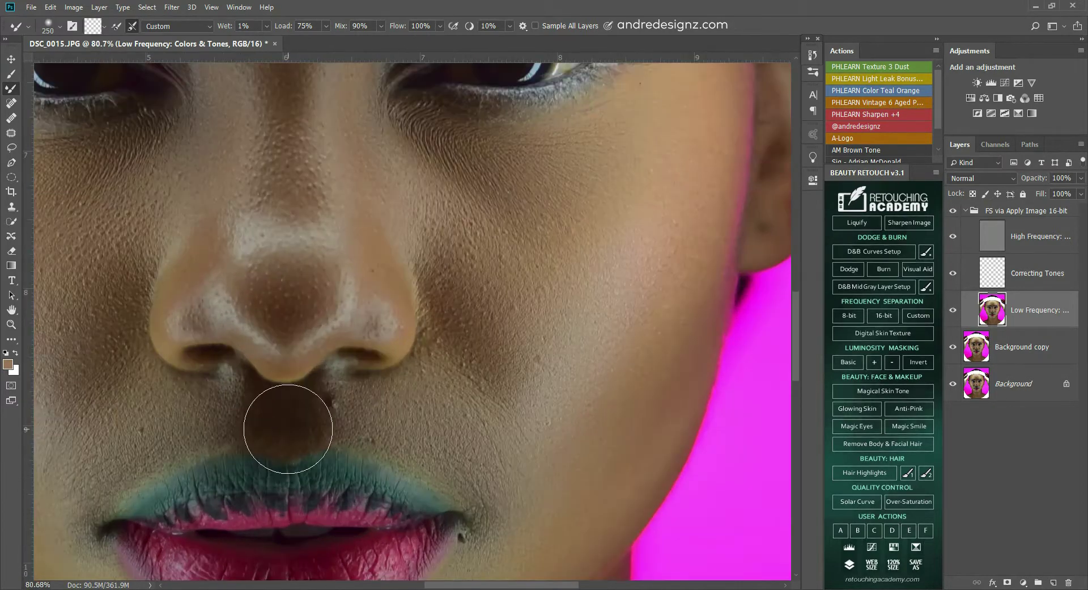
Blend the skin beside the nostrils and above the upper lip with a 100 px Mixer Brush.
key("bracketleft")
key("bracketleft")
key("bracketleft")
key("bracketleft")
key("bracketleft")
scroll(293, 380, "down", 3)
scroll(292, 380, "down", 2)
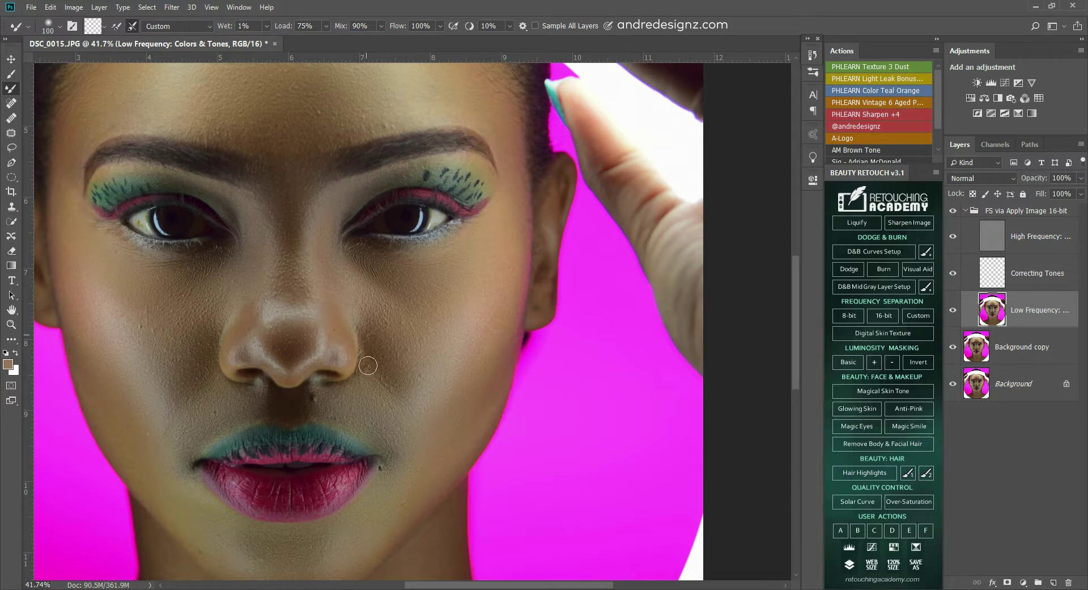
scroll(373, 339, "down", 5)
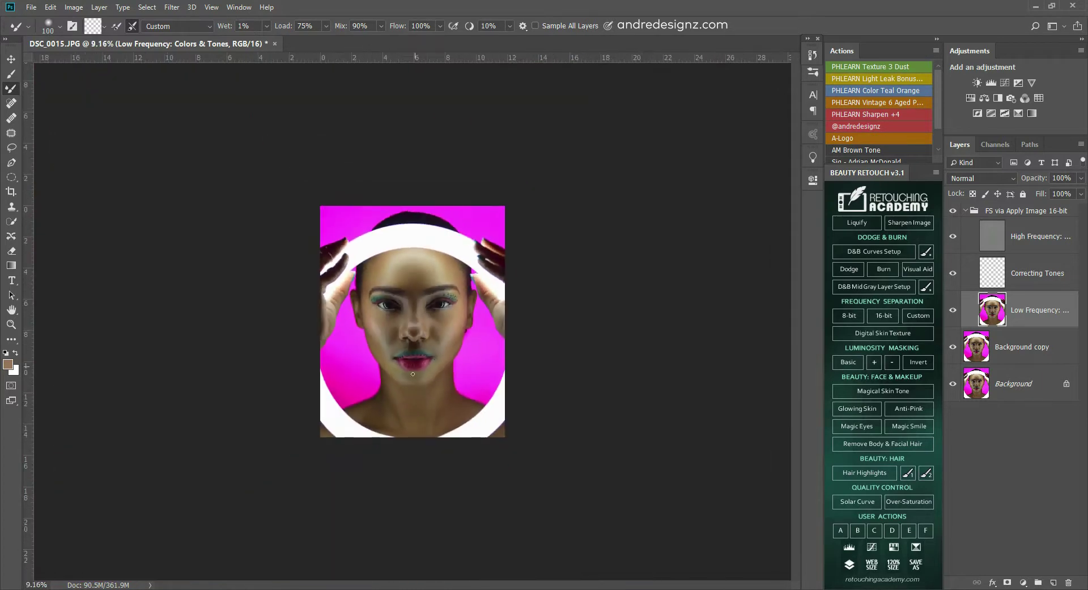
scroll(415, 426, "up", 2)
scroll(416, 425, "up", 4)
scroll(406, 424, "down", 3)
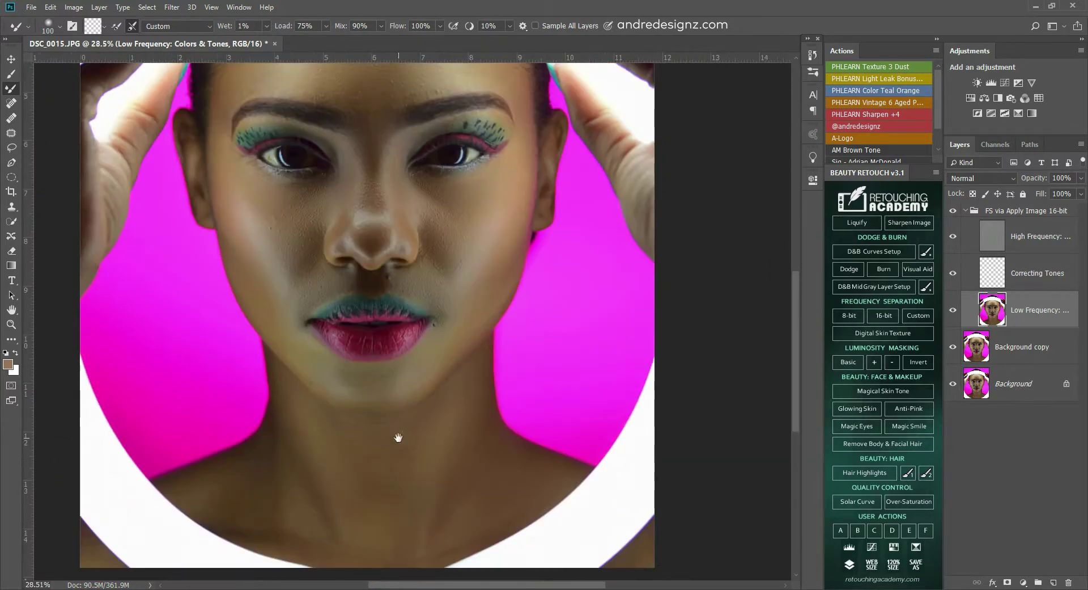
scroll(406, 424, "down", 2)
scroll(460, 352, "up", 3)
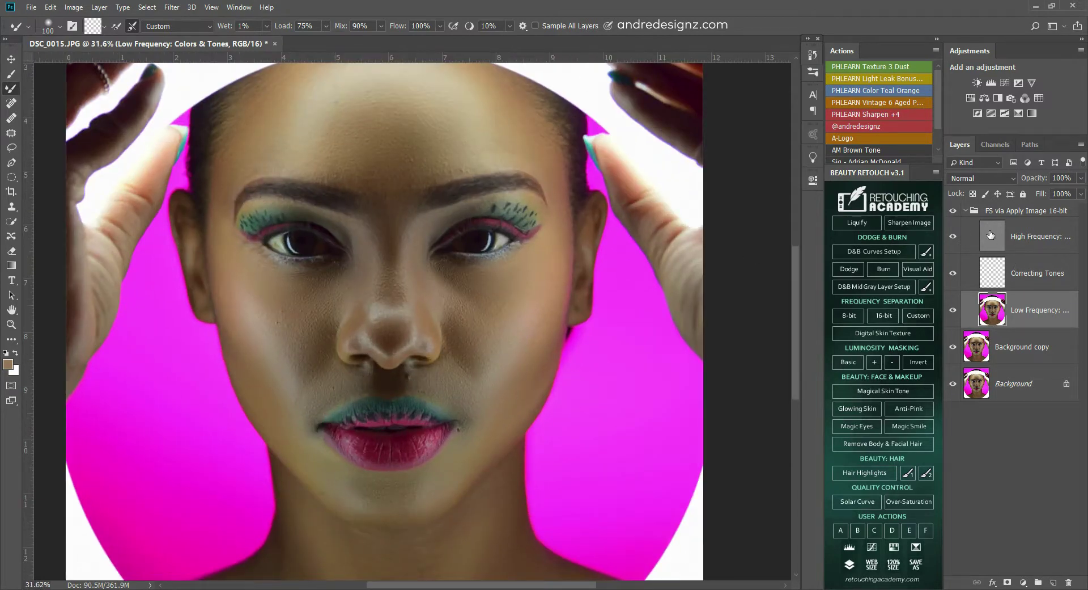
Select the High Frequency layer and the Clone Stamp with a 100 px brush.
left_click(991, 235)
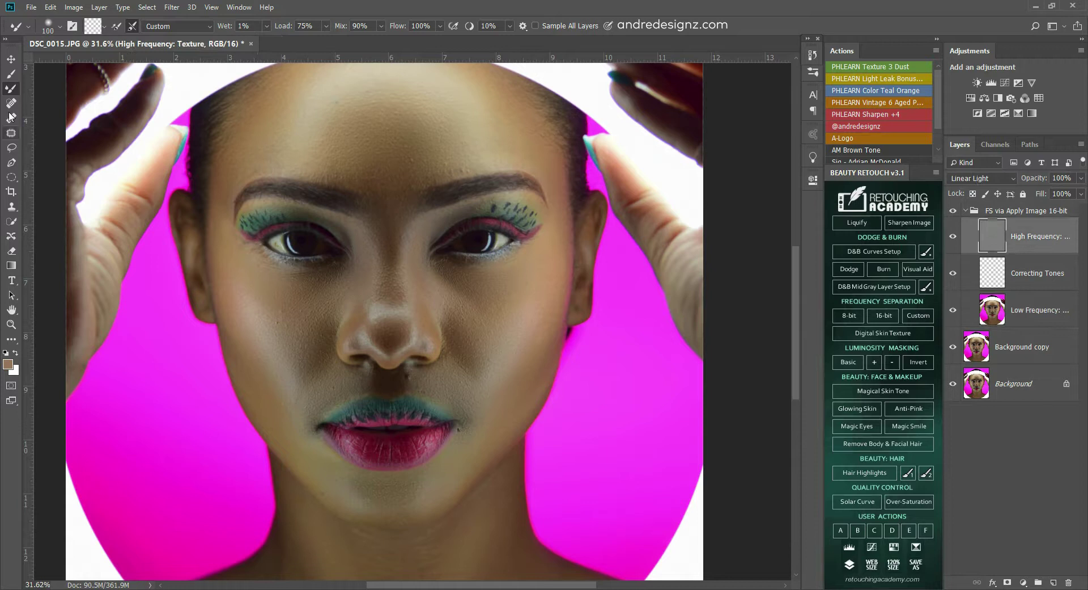
left_click(11, 207)
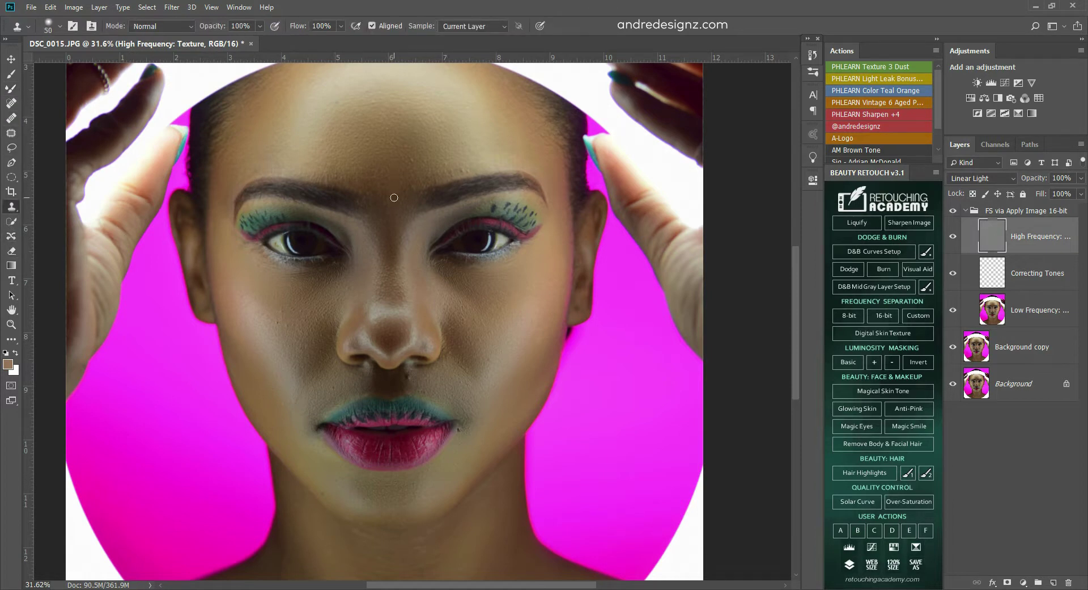
key("bracketright")
key("bracketright")
key("bracketright")
key("bracketleft")
key("bracketleft")
scroll(399, 379, "up", 5)
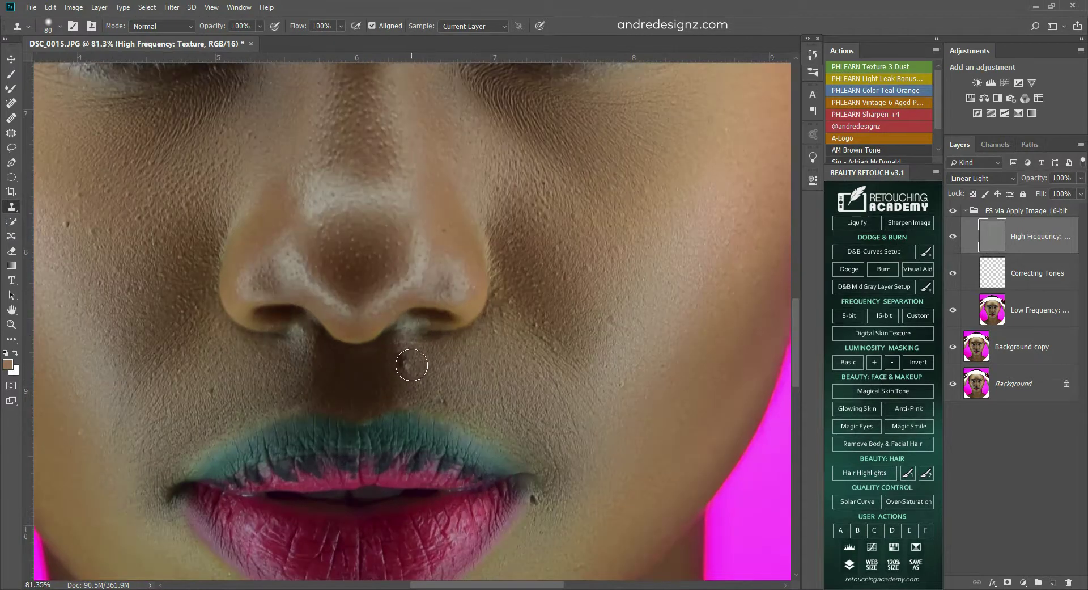
scroll(494, 388, "down", 4)
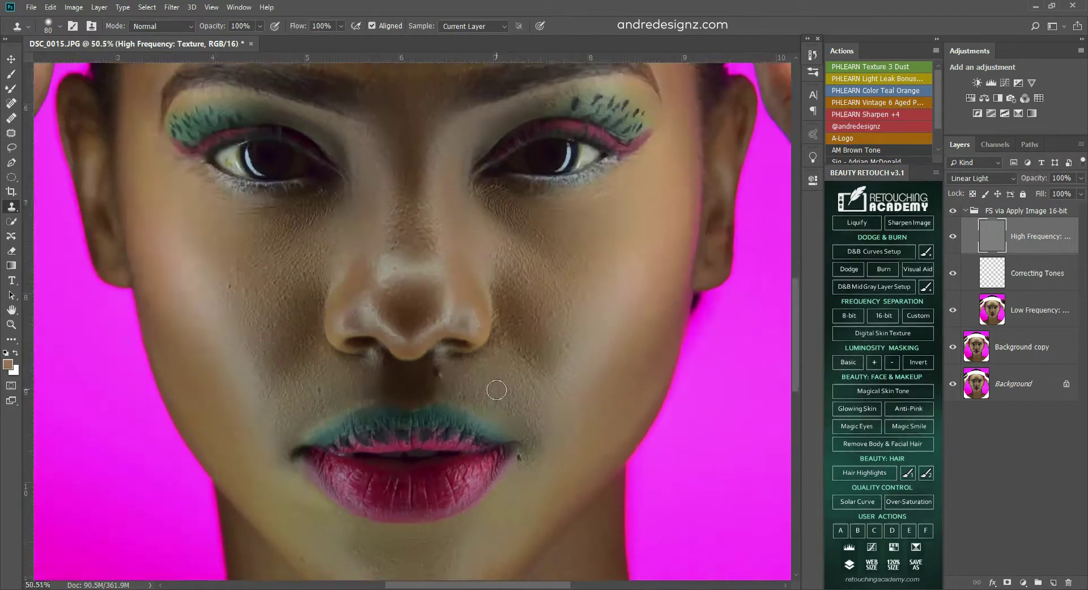
scroll(527, 456, "up", 4)
scroll(522, 464, "up", 2)
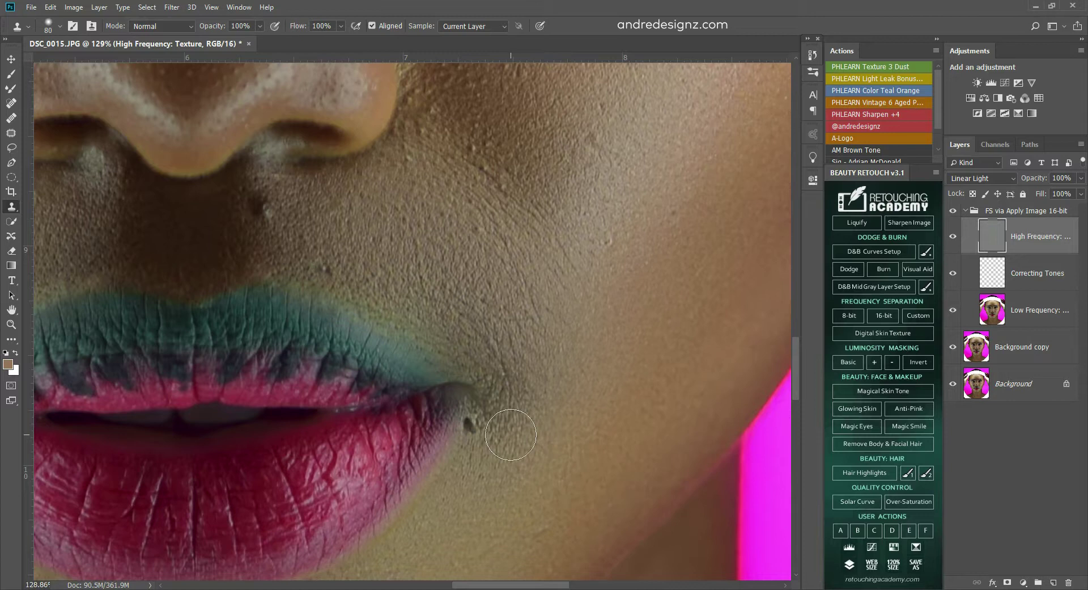
Clone clean nearby skin over the dark mole at the lip corner.
key("alt")
left_click(505, 433, "alt")
left_click(469, 425)
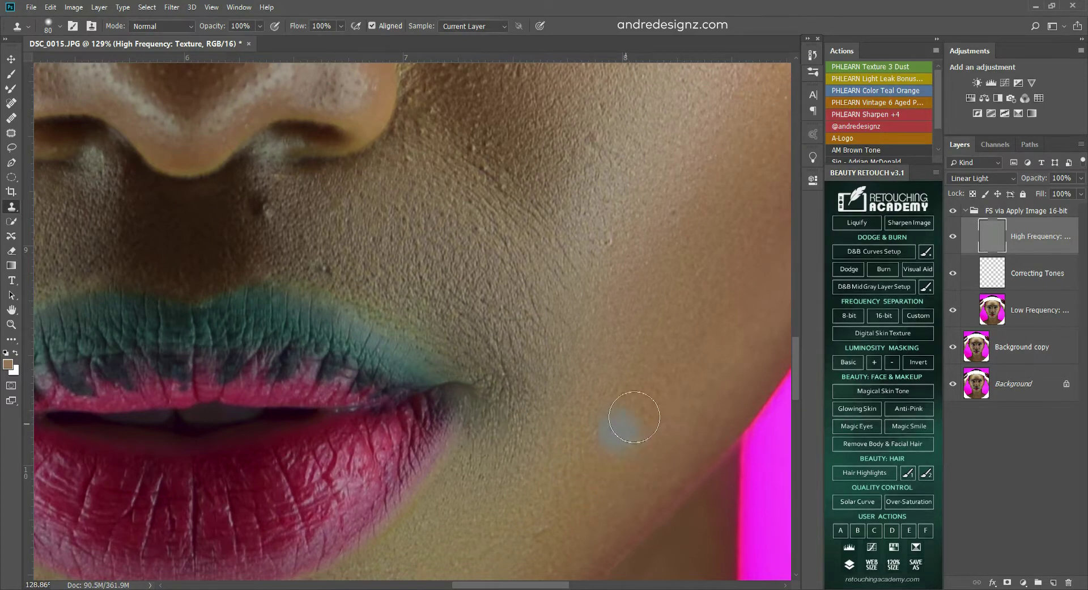
scroll(618, 371, "down", 5)
key("ctrl+plus")
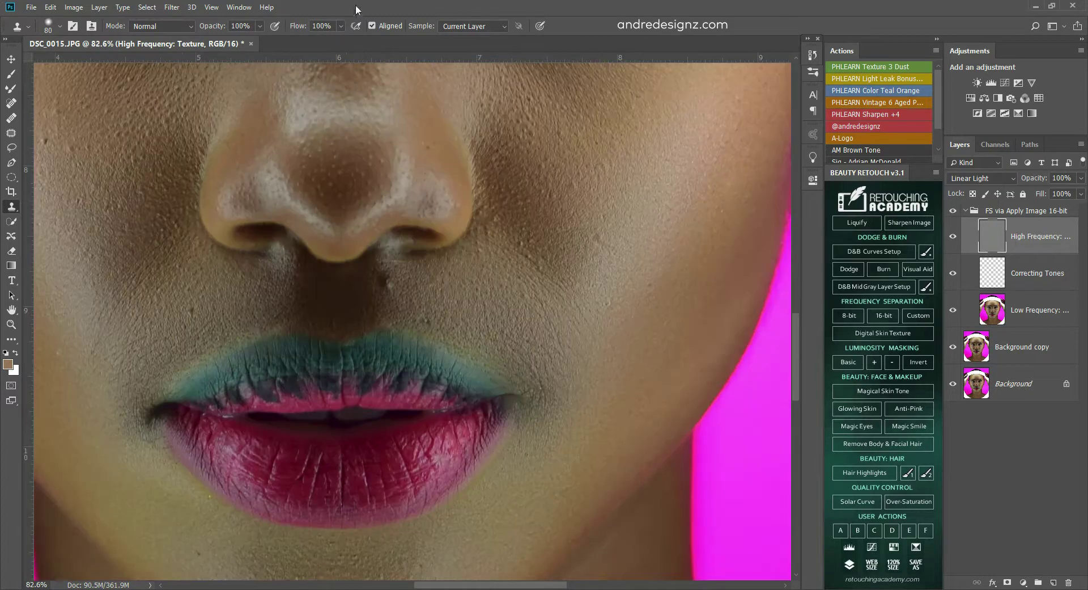
Set the Clone Stamp flow to 47% and shrink the brush to 45 px.
left_click(341, 25)
scroll(481, 154, "down", 3)
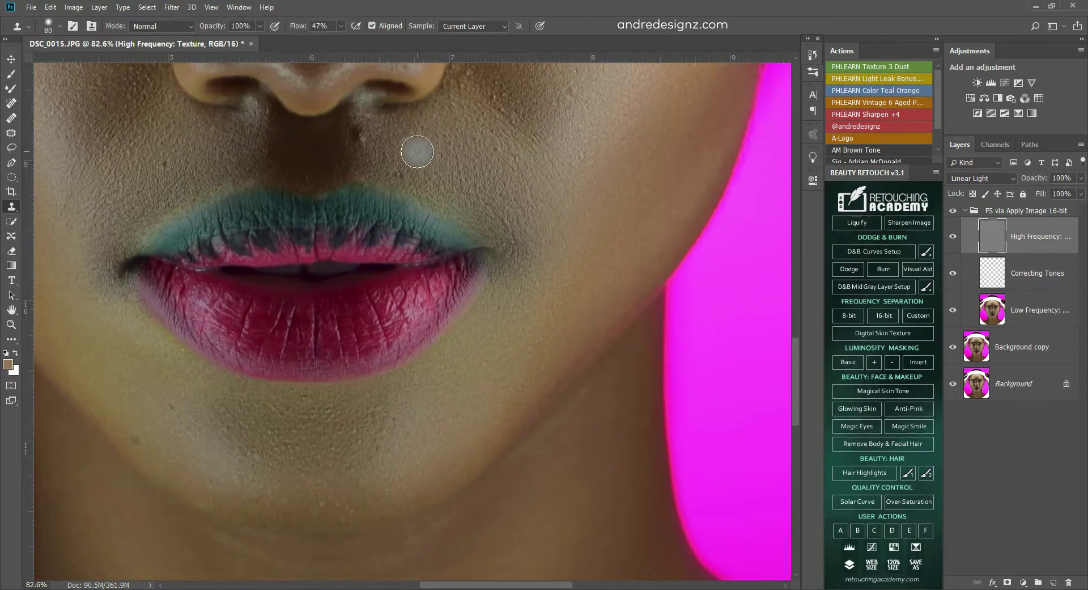
key("bracketleft")
key("bracketleft")
key("bracketleft")
key("bracketleft")
key("bracketleft")
key("bracketleft")
key("bracketleft")
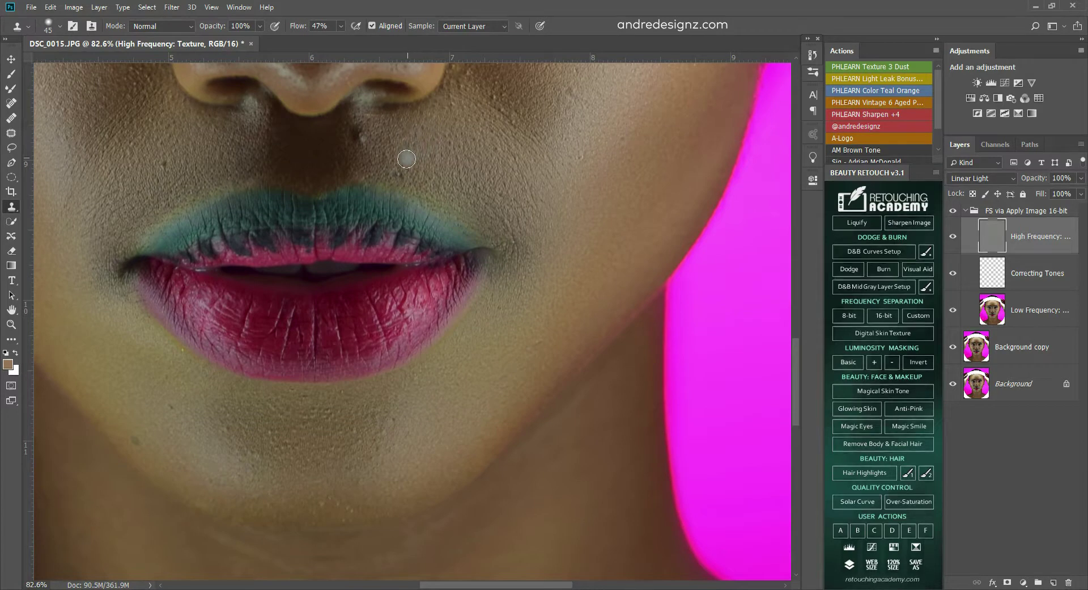
Clone clean chin skin over the small white blemish on the chin.
scroll(459, 271, "up", 2)
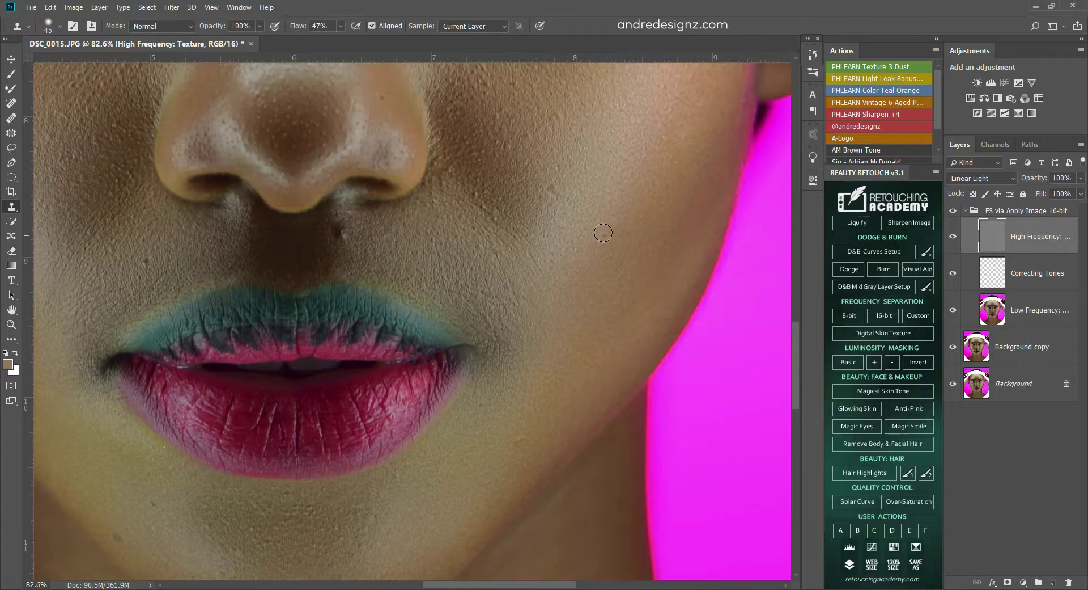
scroll(587, 154, "up", 3)
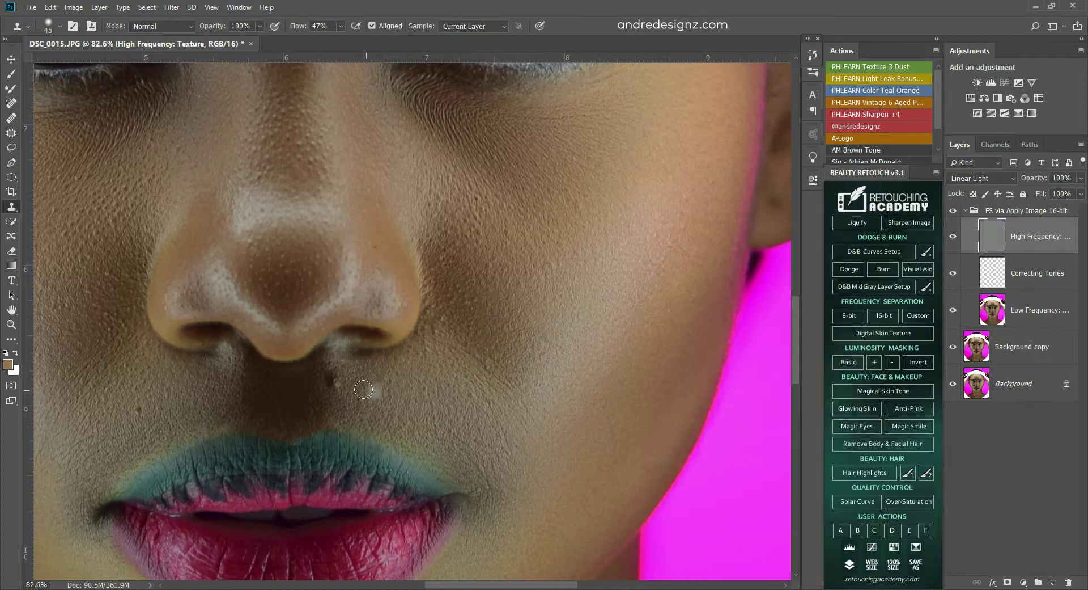
scroll(365, 376, "left", 10)
scroll(522, 369, "down", 3)
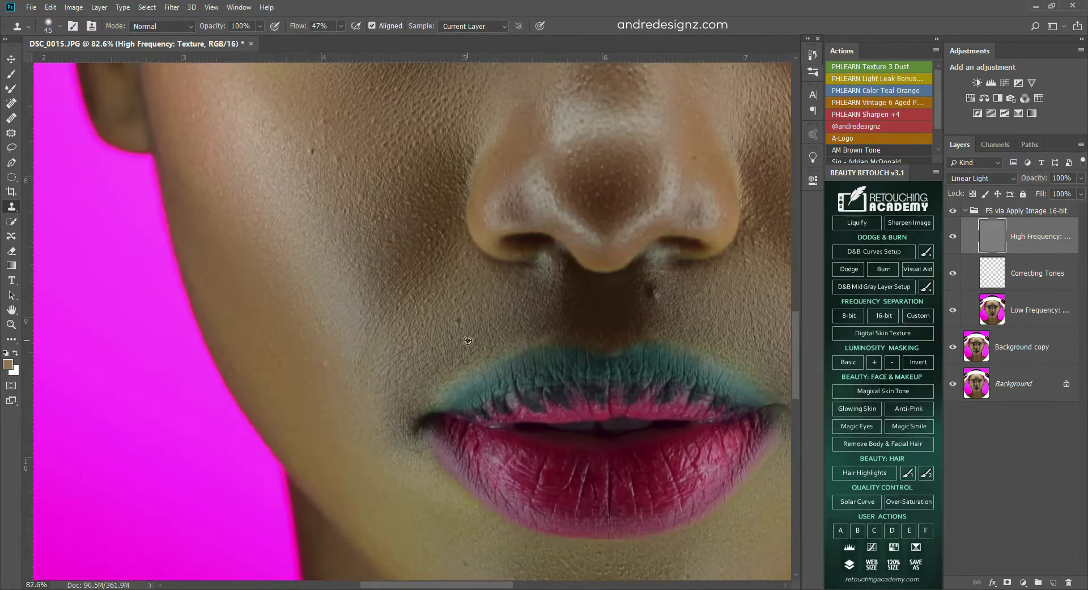
scroll(475, 344, "up", 1)
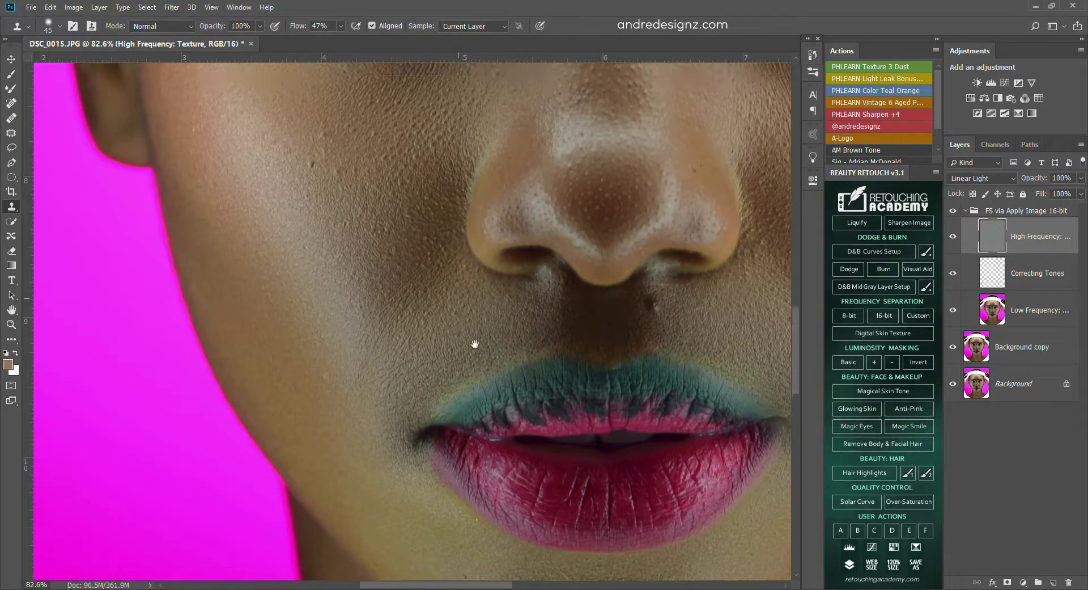
scroll(475, 344, "down", 5)
scroll(461, 175, "right", 2)
scroll(420, 425, "up", 2)
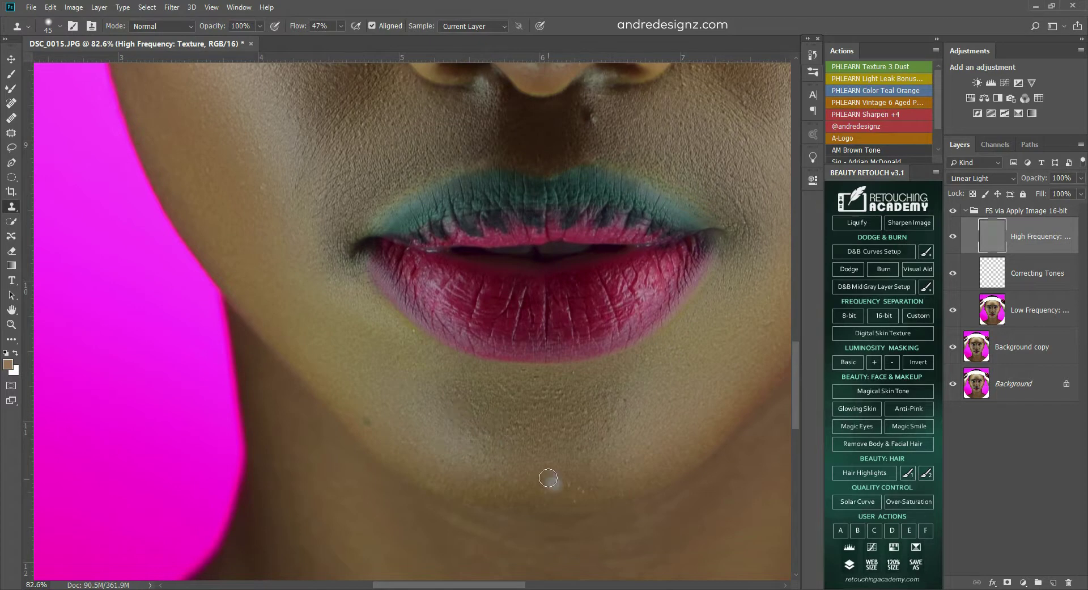
left_click(605, 471, "alt")
left_click(551, 479)
Sample clean cheek skin beside the nose as the clone source for the remaining spots.
scroll(552, 479, "up", 9)
scroll(534, 502, "left", 4)
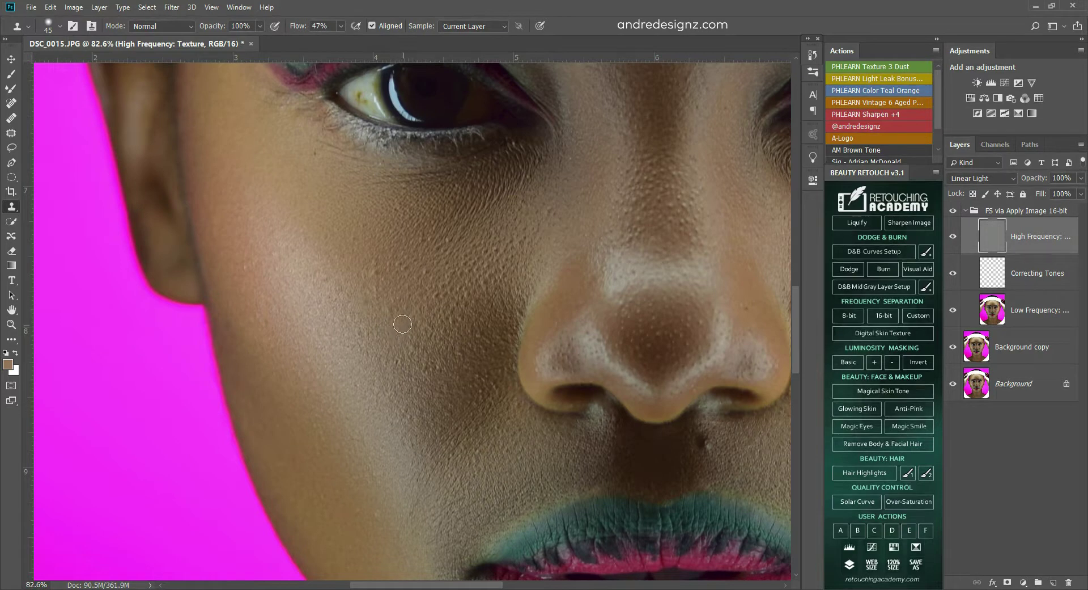
left_click(419, 392, "alt")
scroll(481, 289, "down", 2)
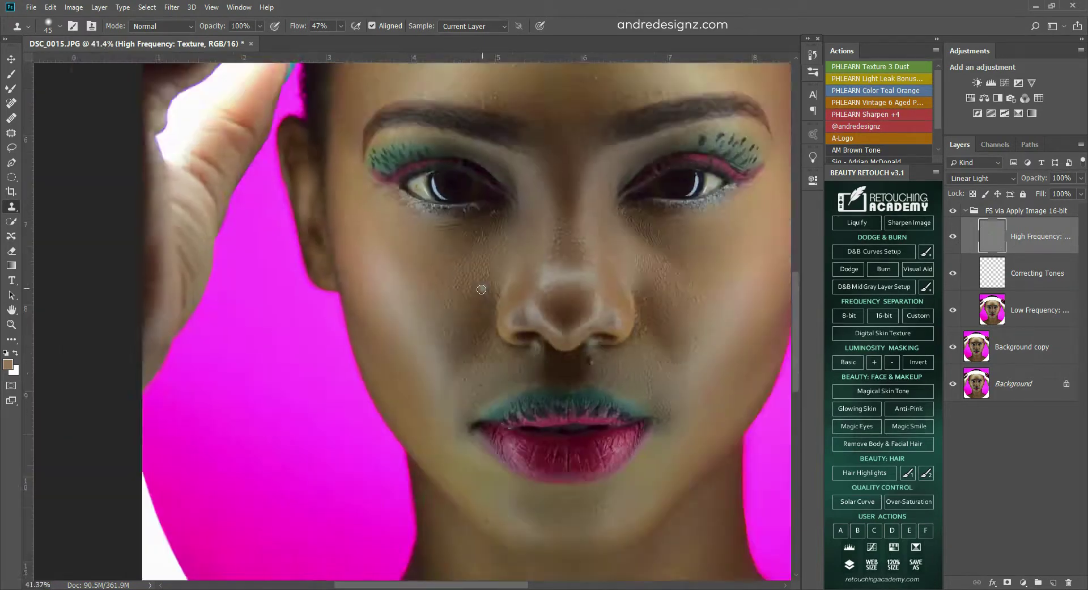